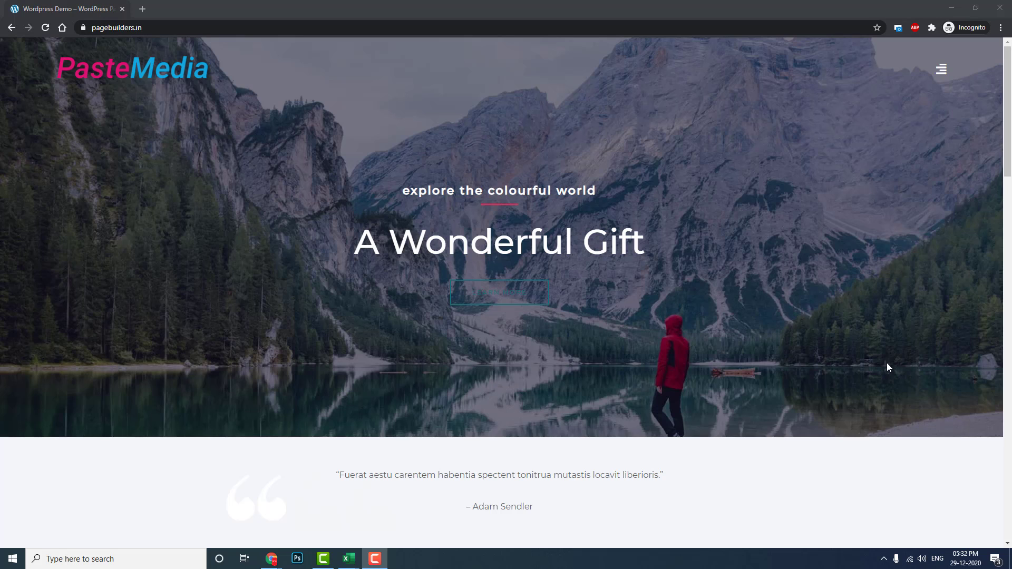
Test the flyout side menu by opening and closing it four times, then close the incognito window
{"action": "left_click", "coordinate": [942, 69]}
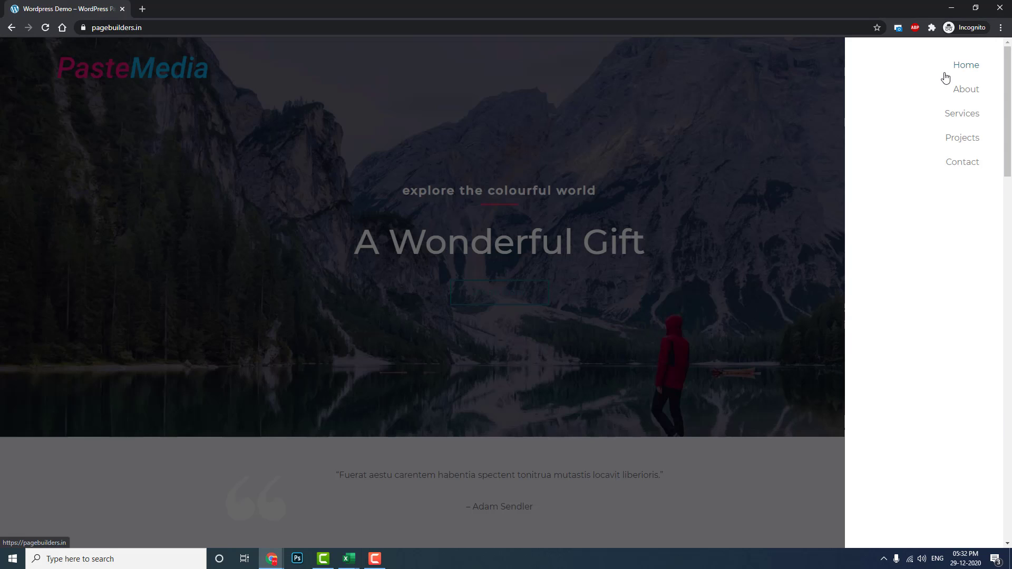
{"action": "left_click", "coordinate": [777, 120]}
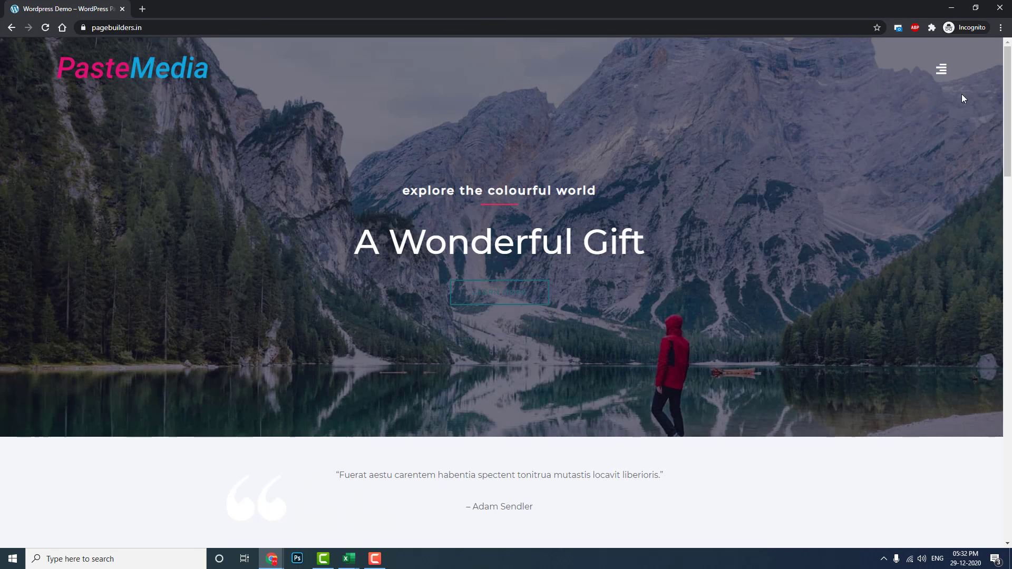
{"action": "left_click", "coordinate": [945, 70]}
{"action": "left_click", "coordinate": [755, 108]}
{"action": "left_click", "coordinate": [944, 72]}
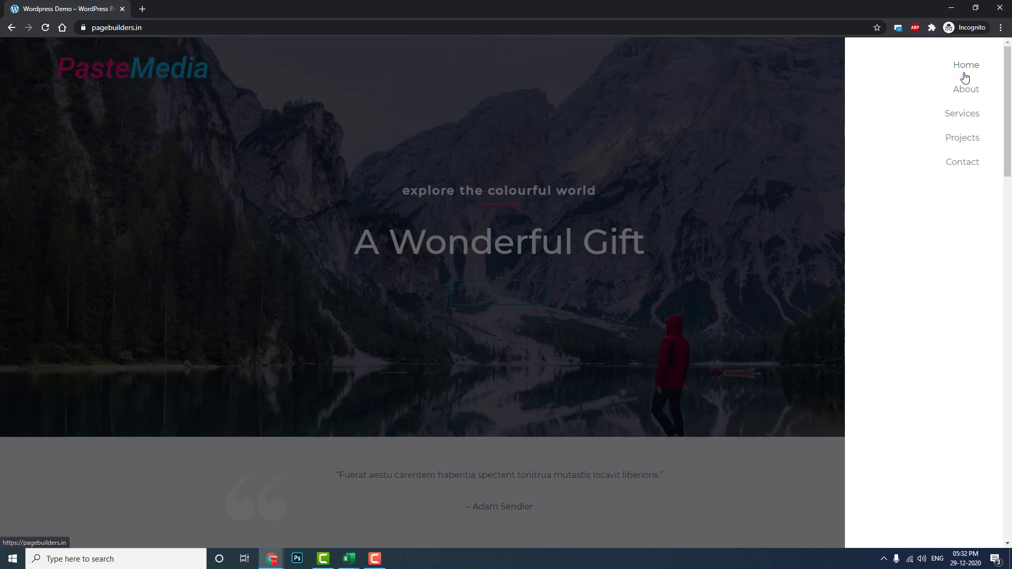
{"action": "left_click", "coordinate": [750, 93]}
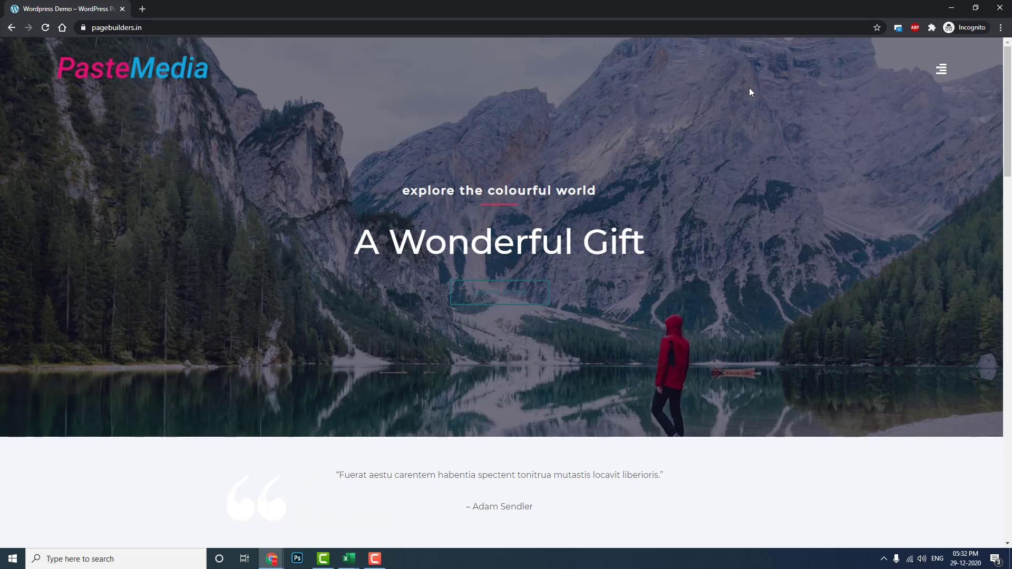
{"action": "left_click", "coordinate": [941, 73]}
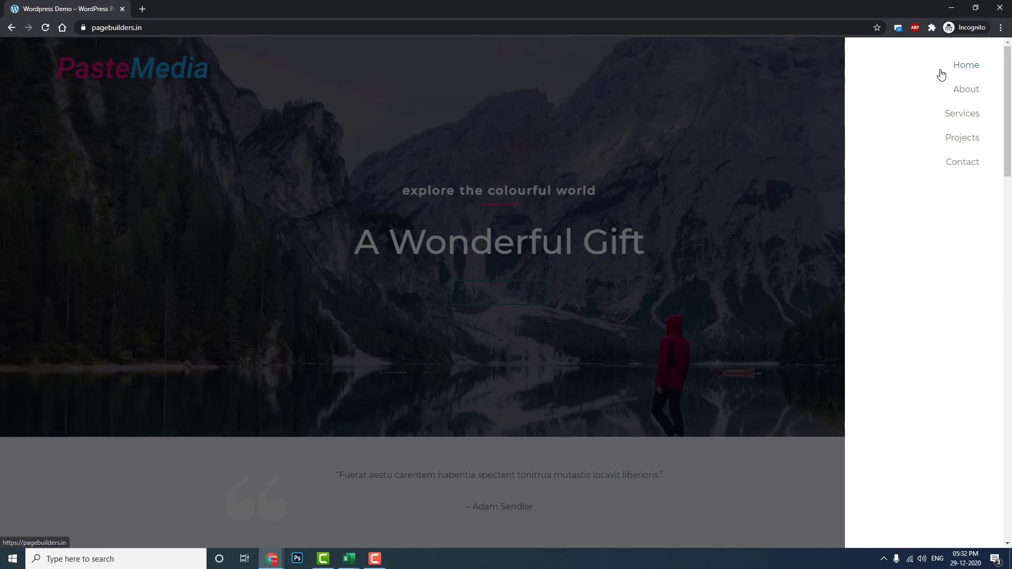
{"action": "left_click", "coordinate": [798, 105]}
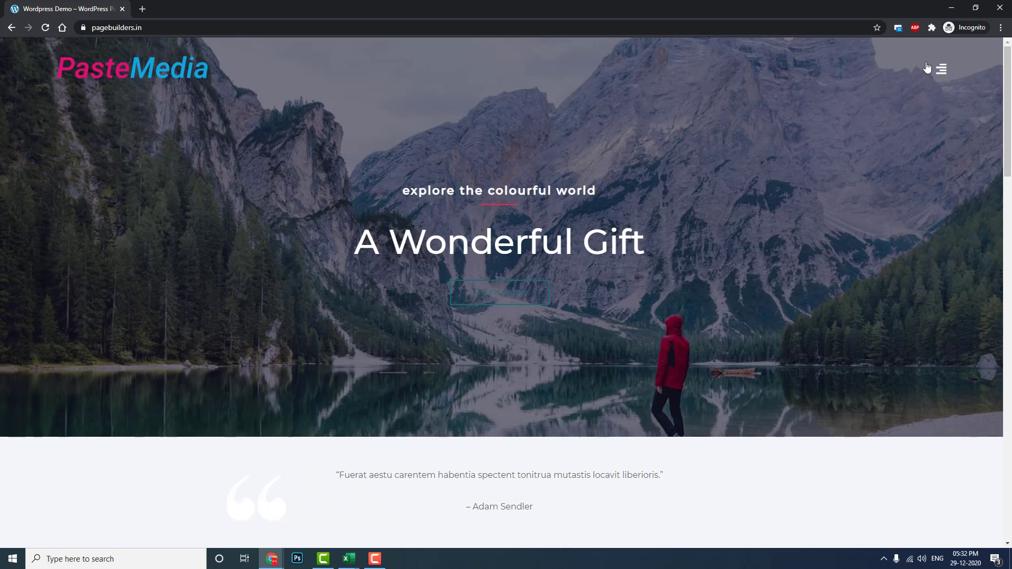
{"action": "left_click", "coordinate": [1000, 7]}
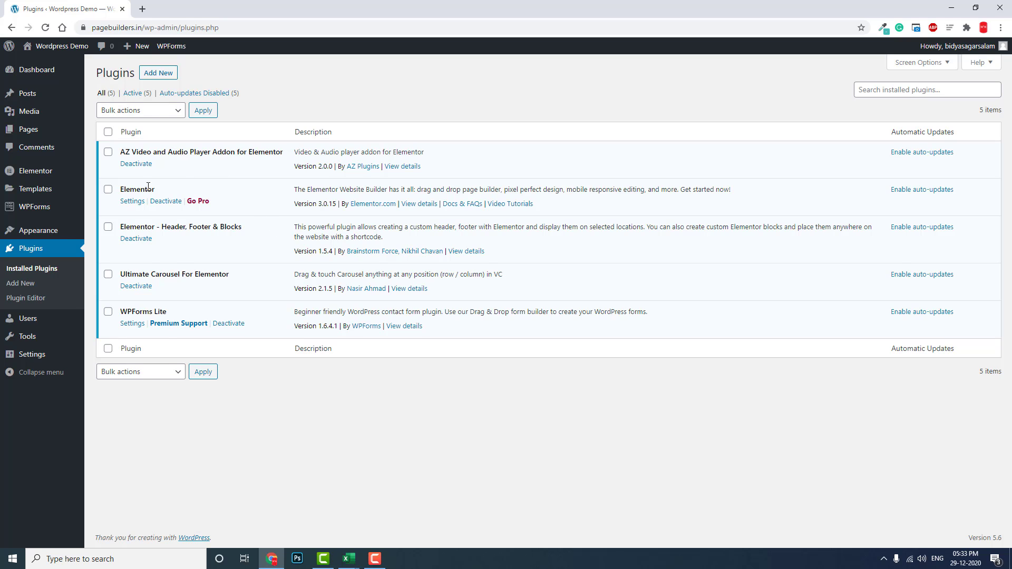
Go to the Header Footer & Blocks template list under Appearance
{"action": "mouse_move", "coordinate": [61, 236]}
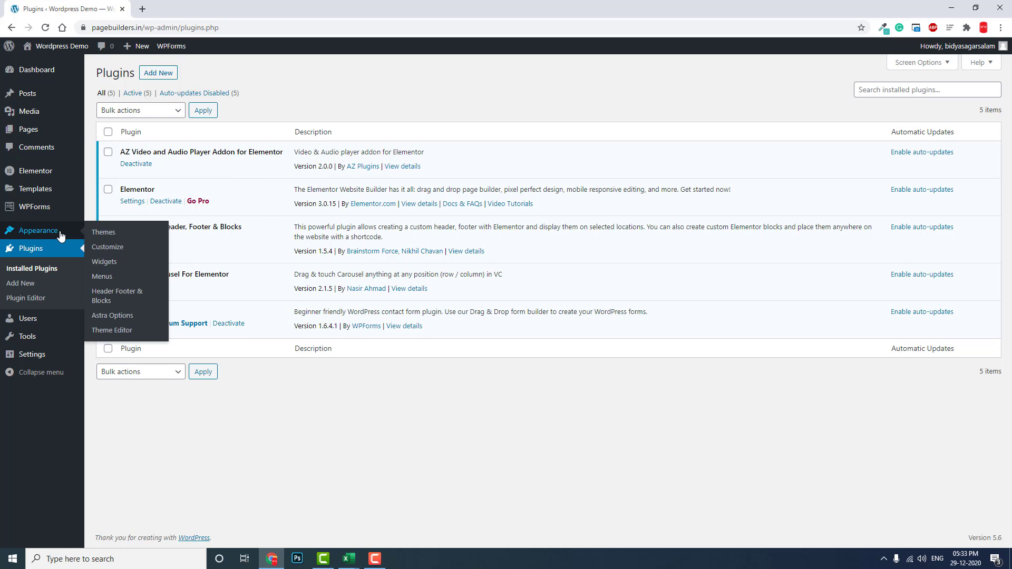
{"action": "left_click", "coordinate": [114, 297]}
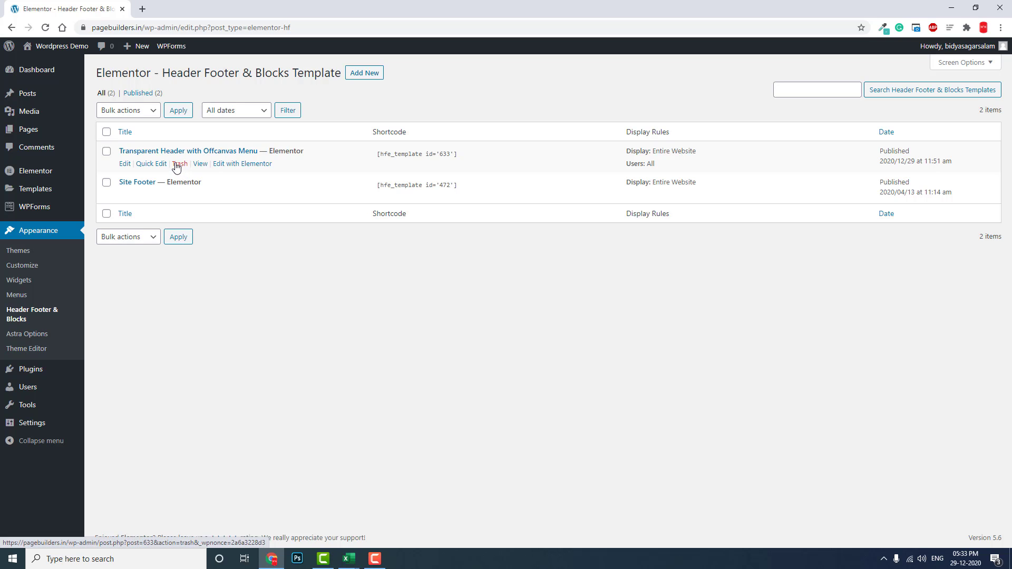
Trash the old header and title a new Header template 'Transparent Wodpress Header with Flyout Offcanvas Menu'
{"action": "left_click", "coordinate": [177, 165]}
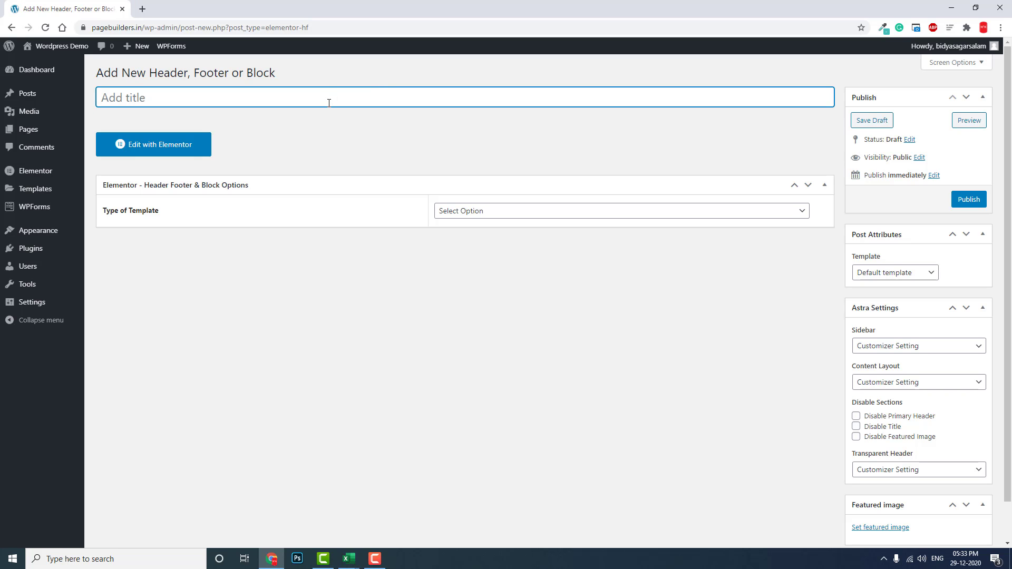
{"action": "type", "text": "Transparent Wodpress He"}
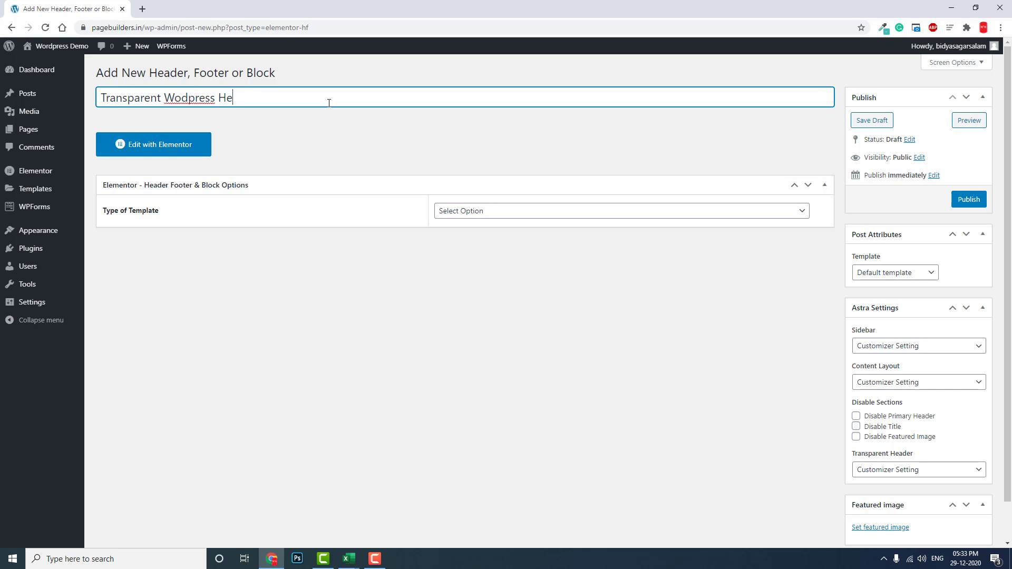
{"action": "type", "text": "ader with Flyout Offcanvas Menu"}
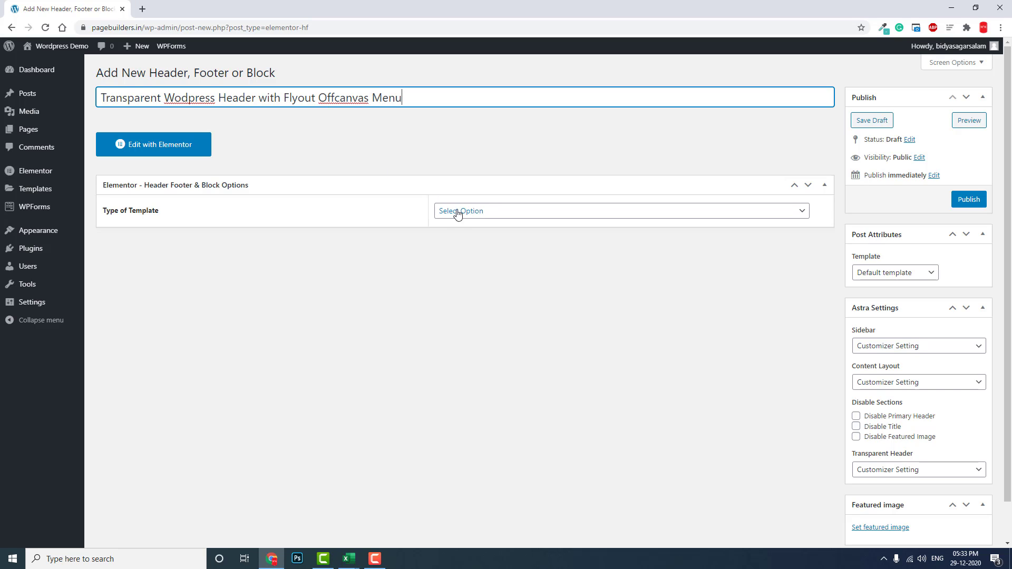
{"action": "left_click", "coordinate": [517, 212]}
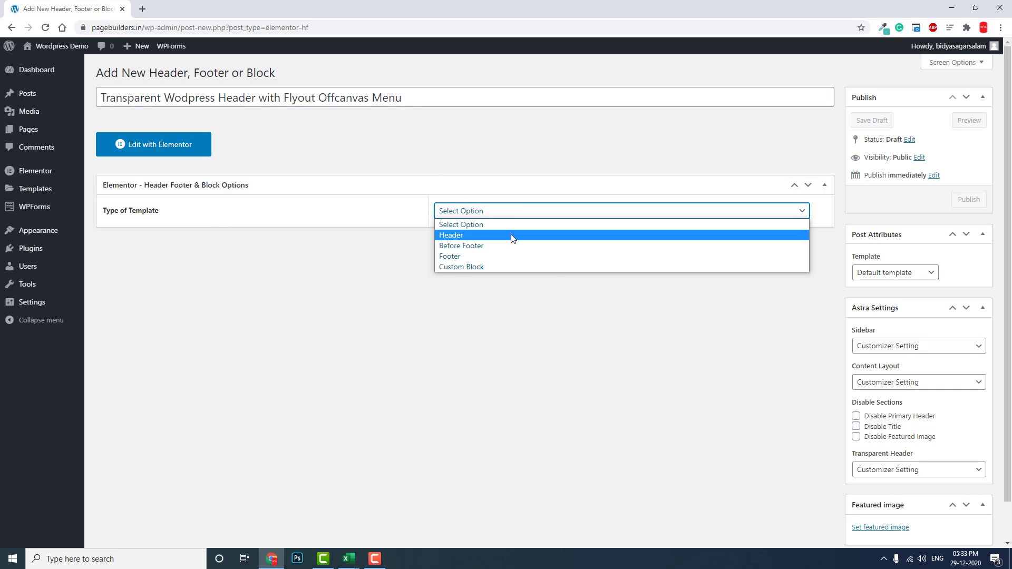
{"action": "left_click", "coordinate": [511, 235]}
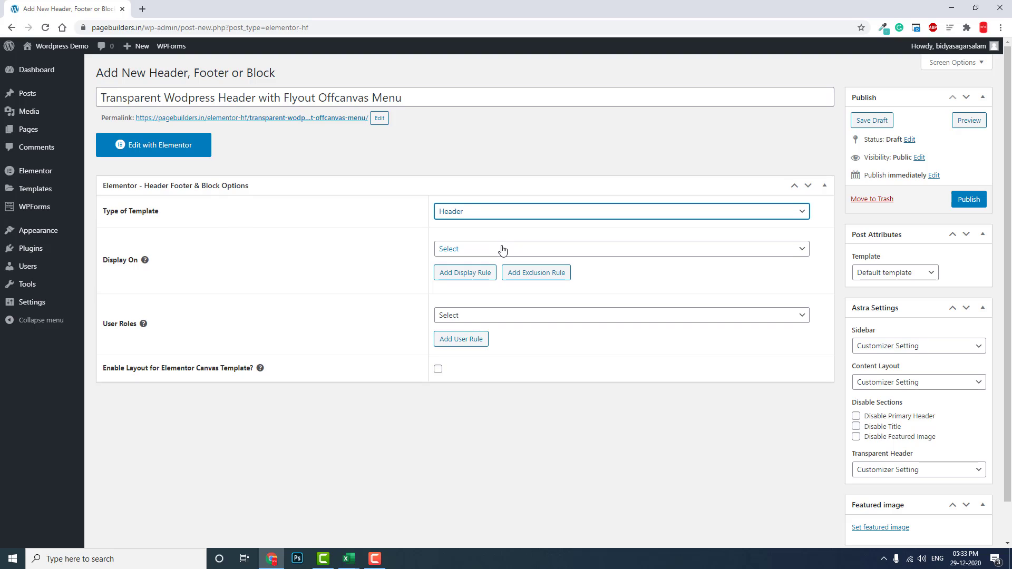
Display the template on the Entire Website for All users and publish it
{"action": "left_click", "coordinate": [502, 249]}
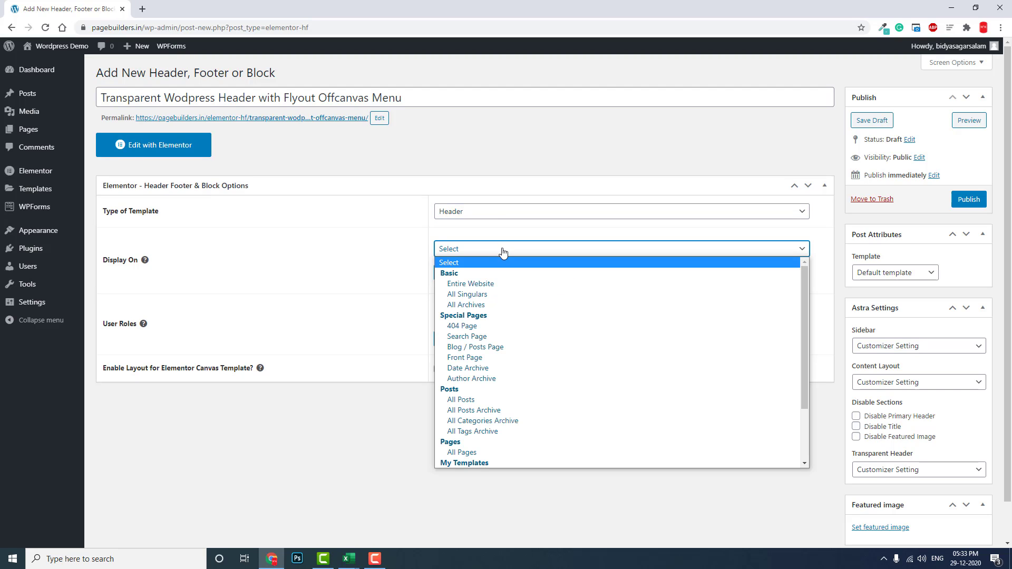
{"action": "left_click", "coordinate": [518, 282]}
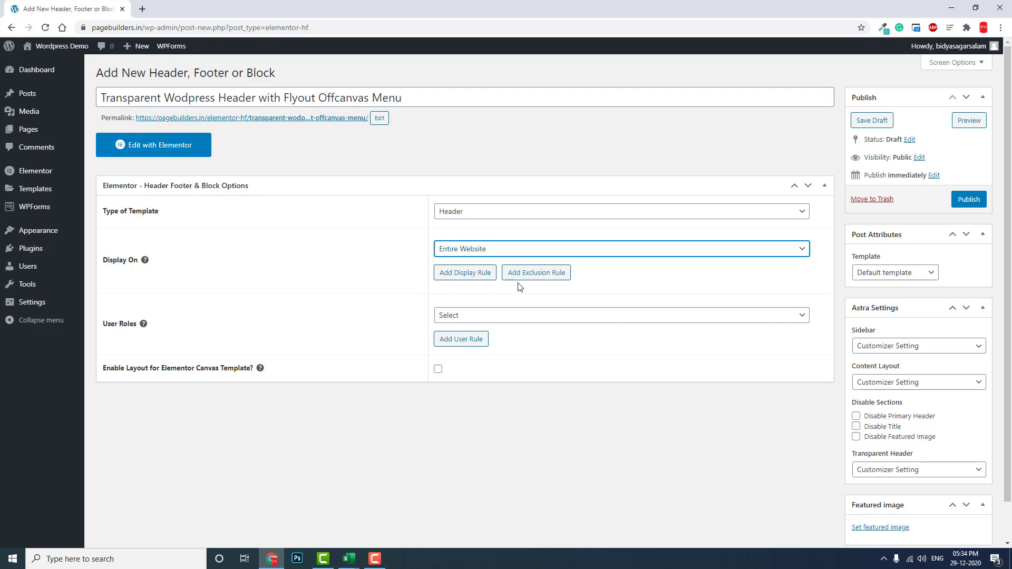
{"action": "left_click", "coordinate": [516, 320]}
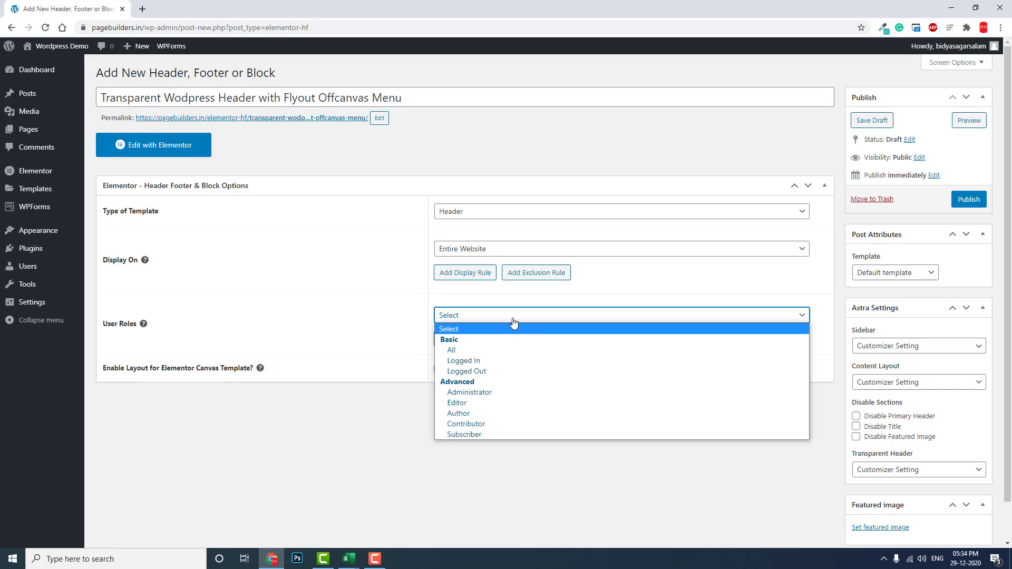
{"action": "left_click", "coordinate": [510, 349]}
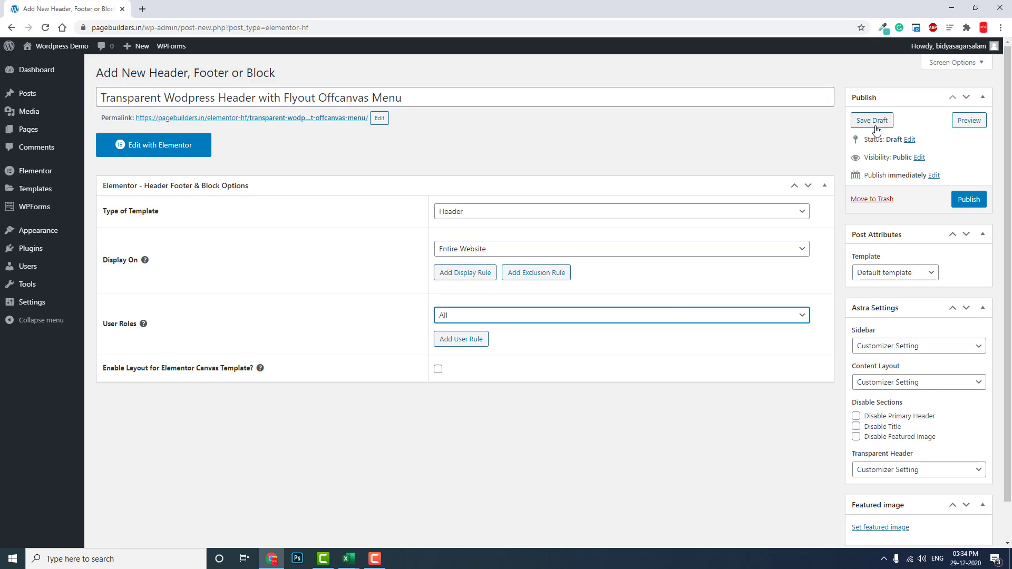
{"action": "left_click", "coordinate": [968, 203]}
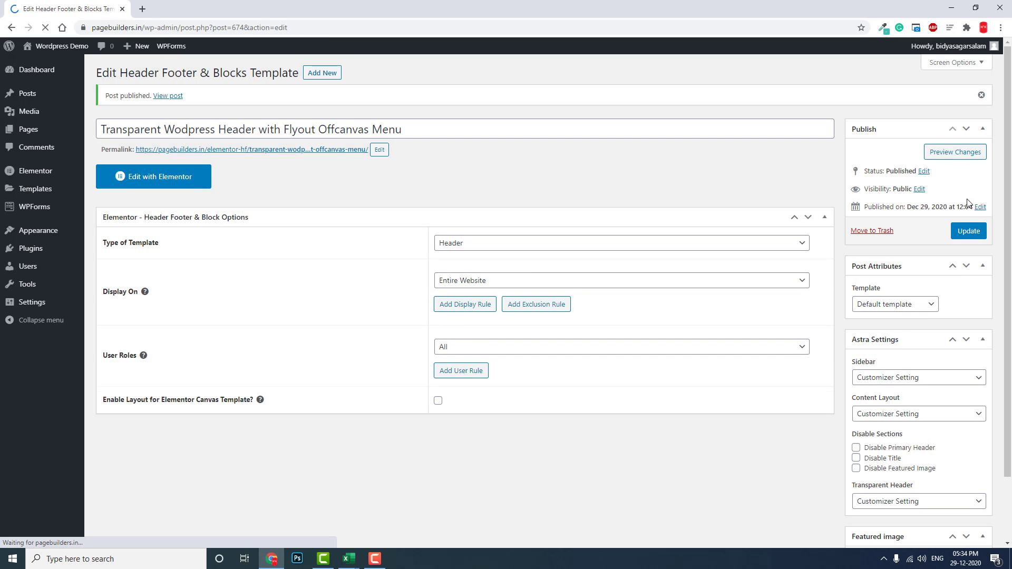
Open the new header template in Elementor and add a two-column section
{"action": "left_click", "coordinate": [172, 178]}
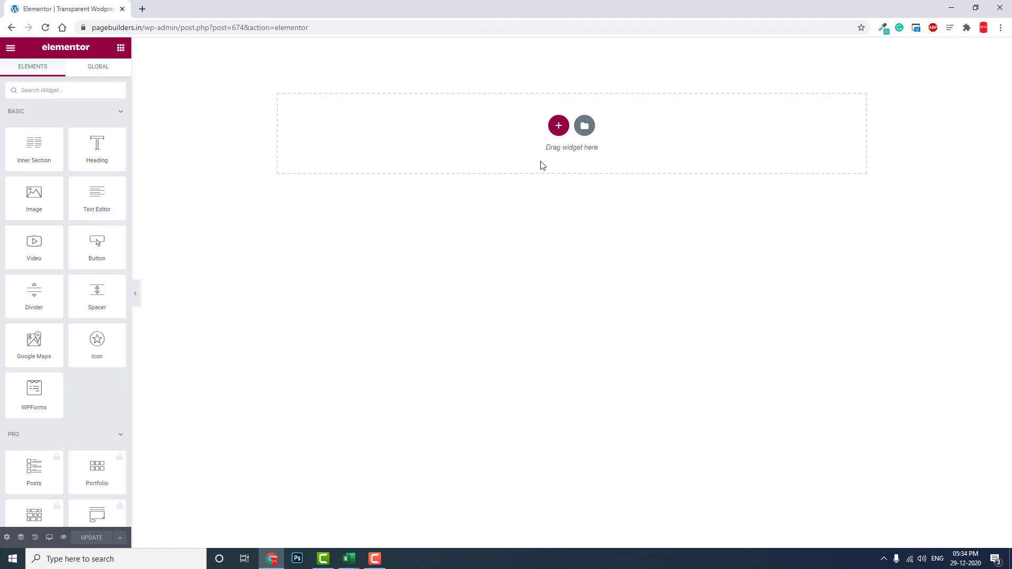
{"action": "left_click", "coordinate": [559, 125]}
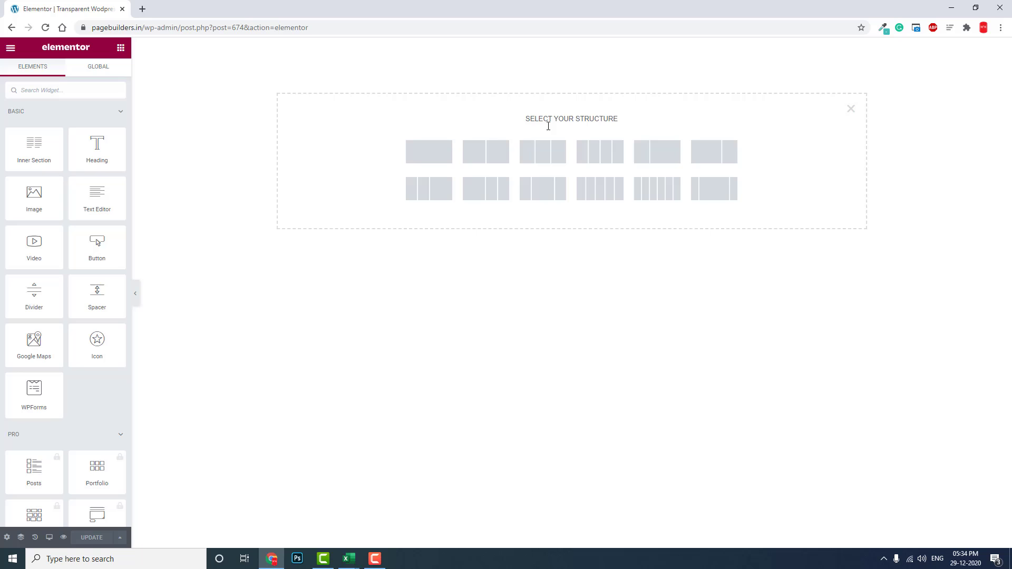
{"action": "left_click", "coordinate": [488, 161]}
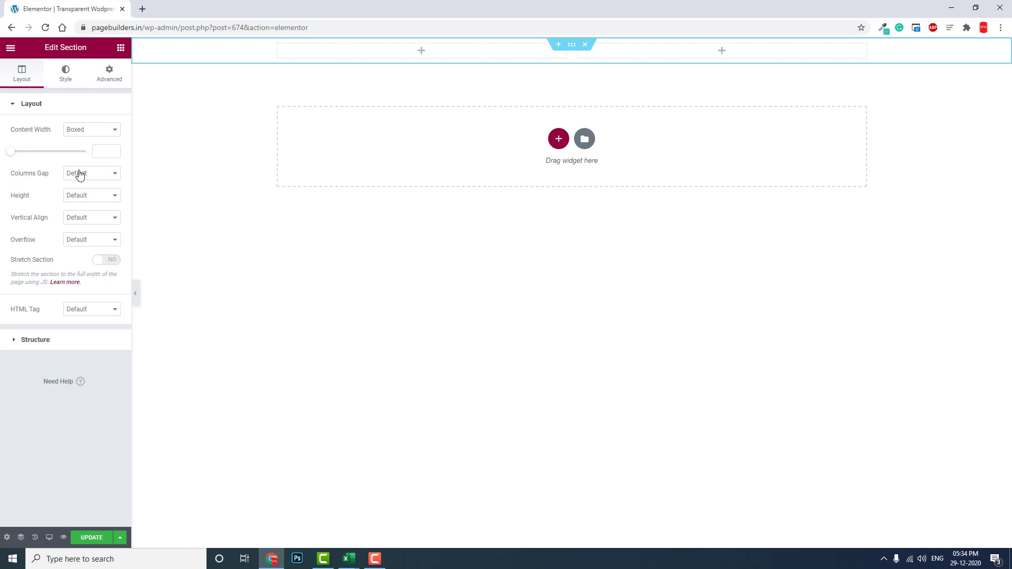
Vertically centre the section's columns and set Content Width to Full Width
{"action": "left_click", "coordinate": [80, 221]}
{"action": "left_click", "coordinate": [85, 242]}
{"action": "left_click", "coordinate": [87, 138]}
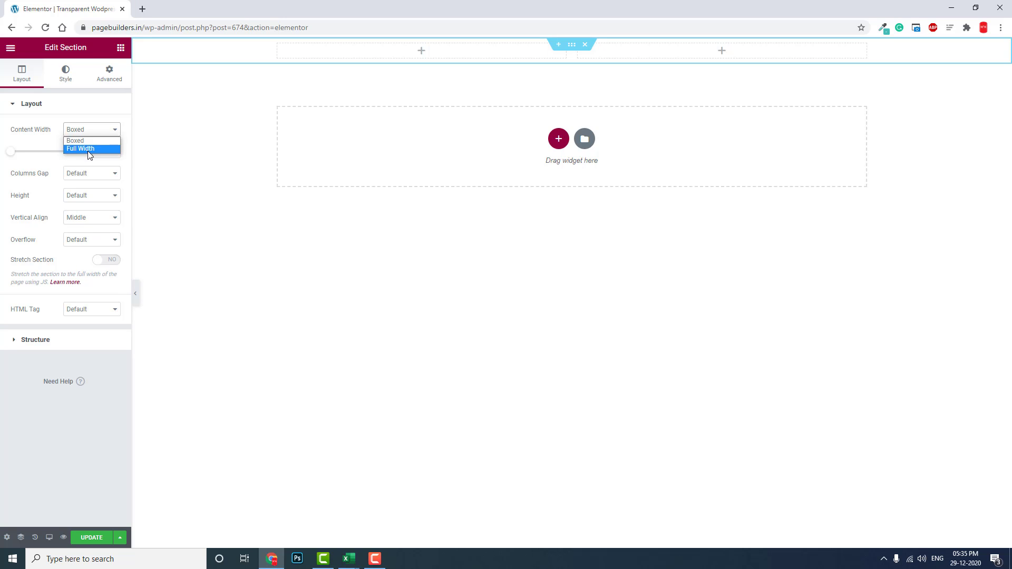
{"action": "left_click", "coordinate": [86, 150]}
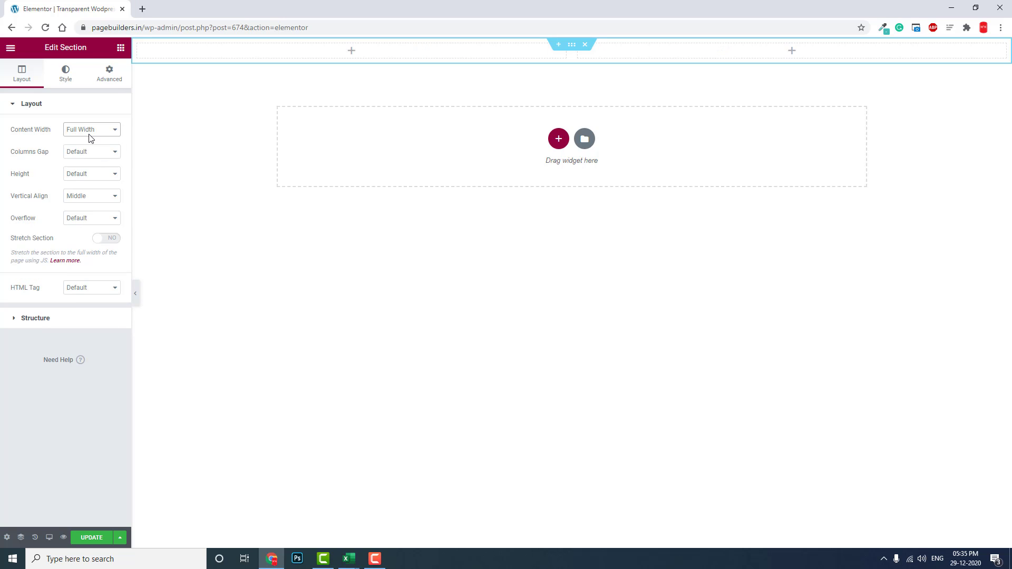
Give the section unlinked padding of 20 px top, 100 px right and 100 px left
{"action": "left_click", "coordinate": [111, 83]}
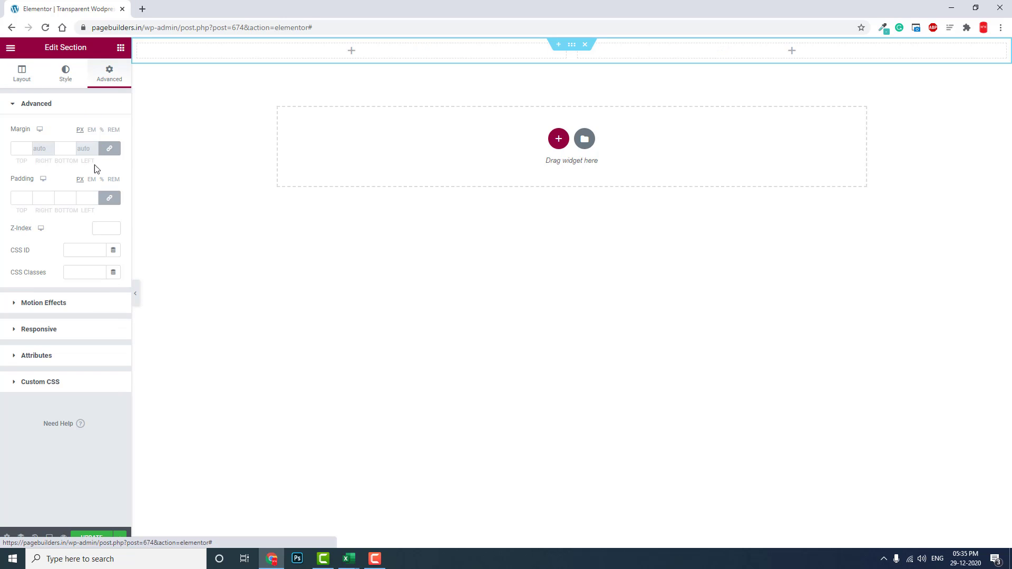
{"action": "left_click", "coordinate": [110, 198]}
{"action": "left_click_drag", "start_coordinate": [20, 198], "coordinate": [9, 201]}
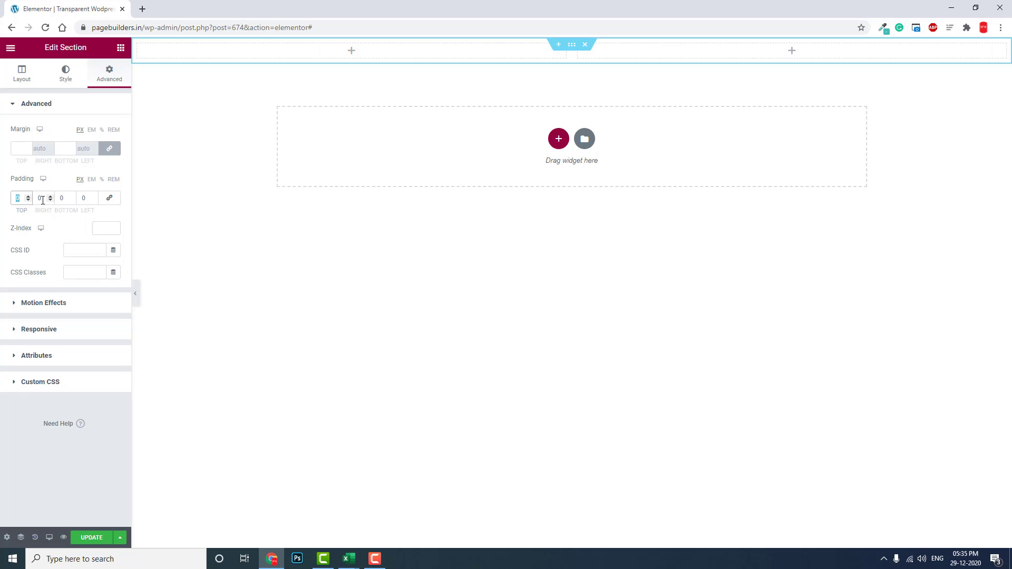
{"action": "key", "text": "Tab"}
{"action": "type", "text": "100"}
{"action": "double_click", "coordinate": [77, 200]}
{"action": "type", "text": "100"}
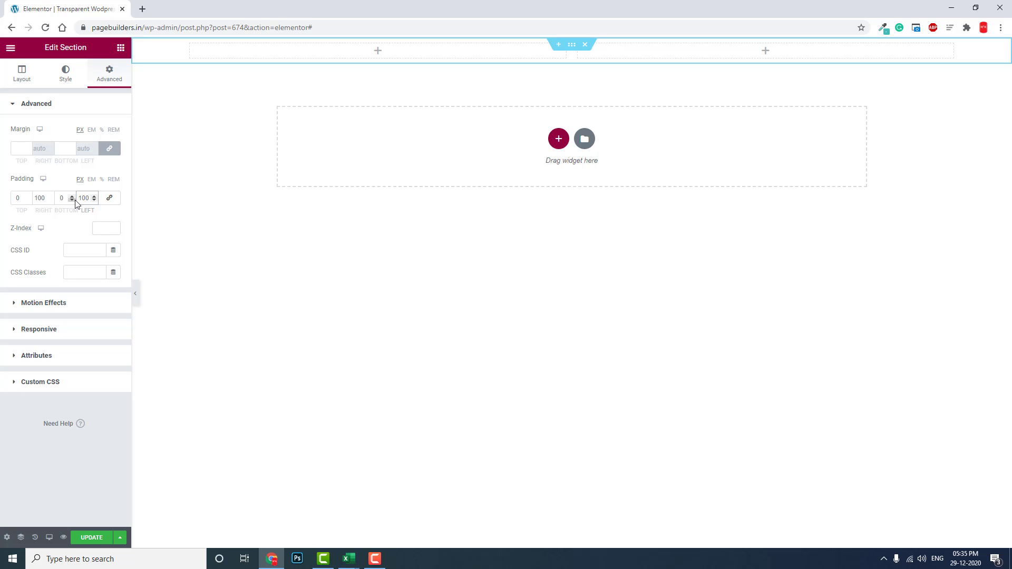
{"action": "double_click", "coordinate": [17, 198]}
{"action": "type", "text": "20"}
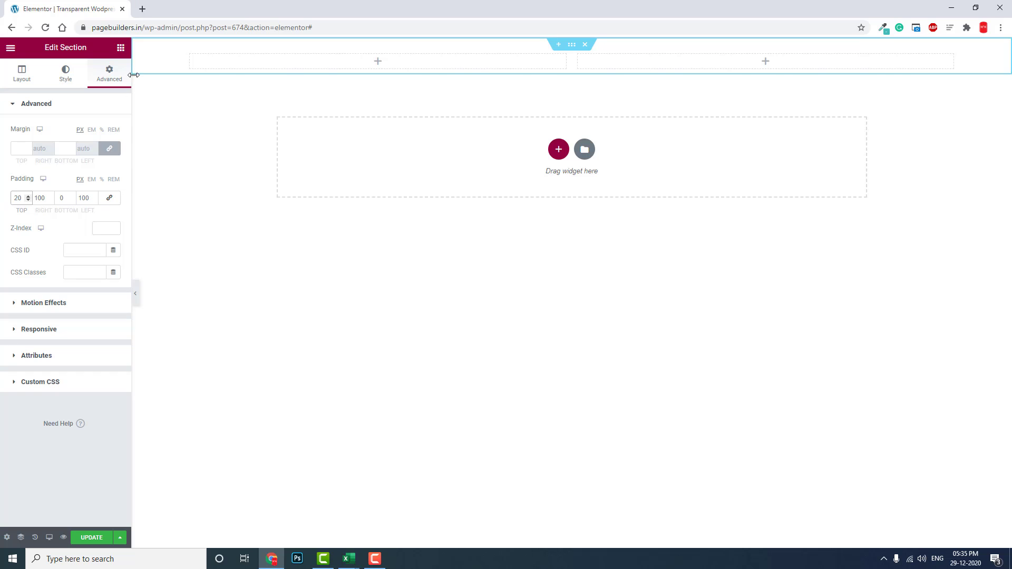
Put a Site Logo widget in the left column, aligned left at Medium 300 x 300
{"action": "left_click", "coordinate": [122, 48]}
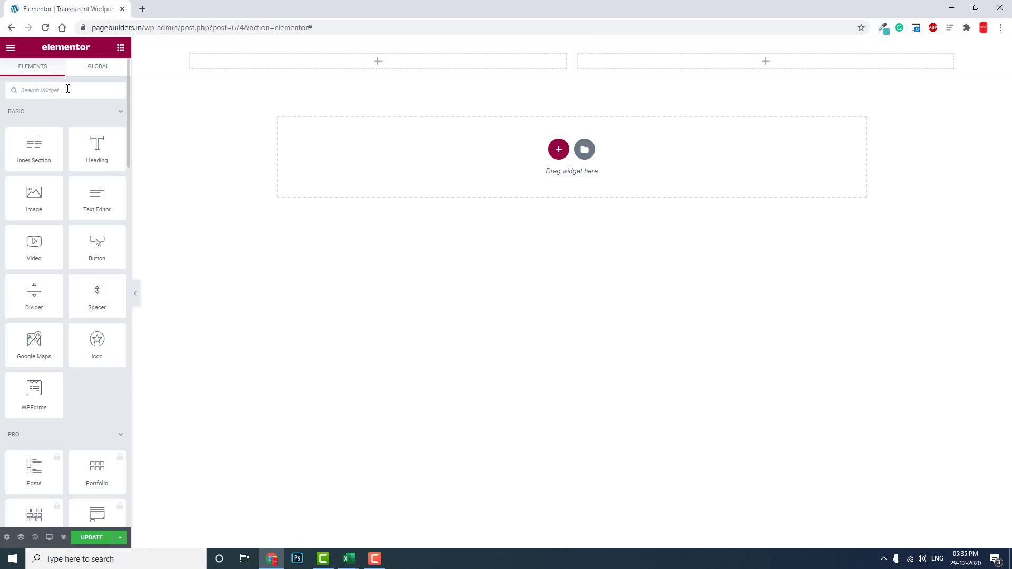
{"action": "type", "text": "log"}
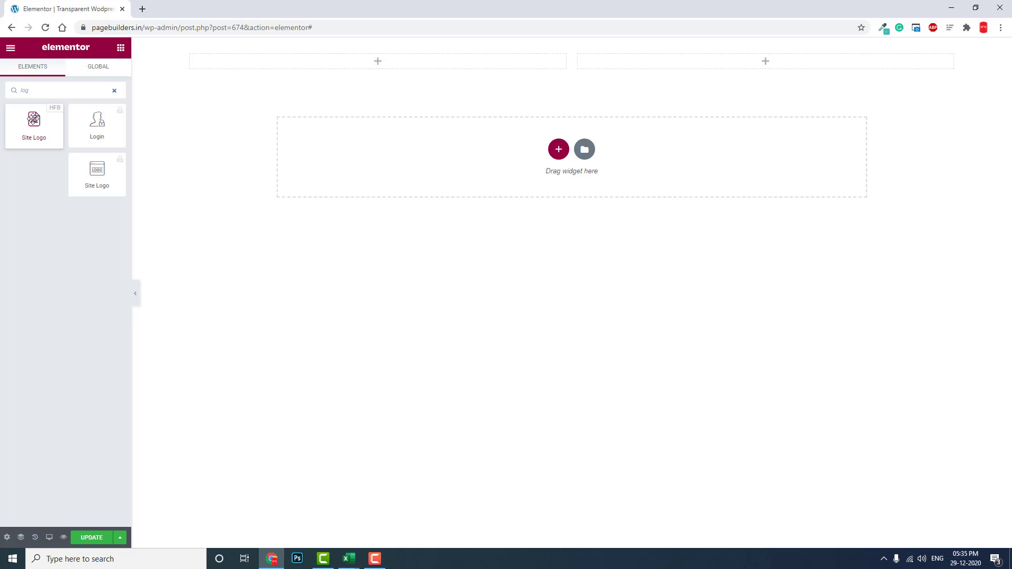
{"action": "left_click_drag", "start_coordinate": [34, 119], "coordinate": [404, 64]}
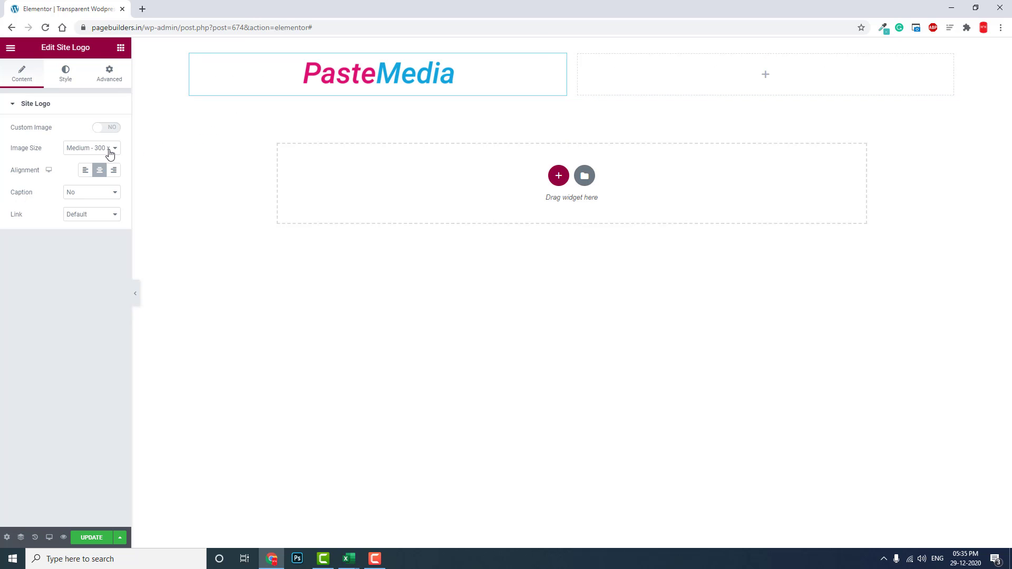
{"action": "left_click", "coordinate": [85, 170]}
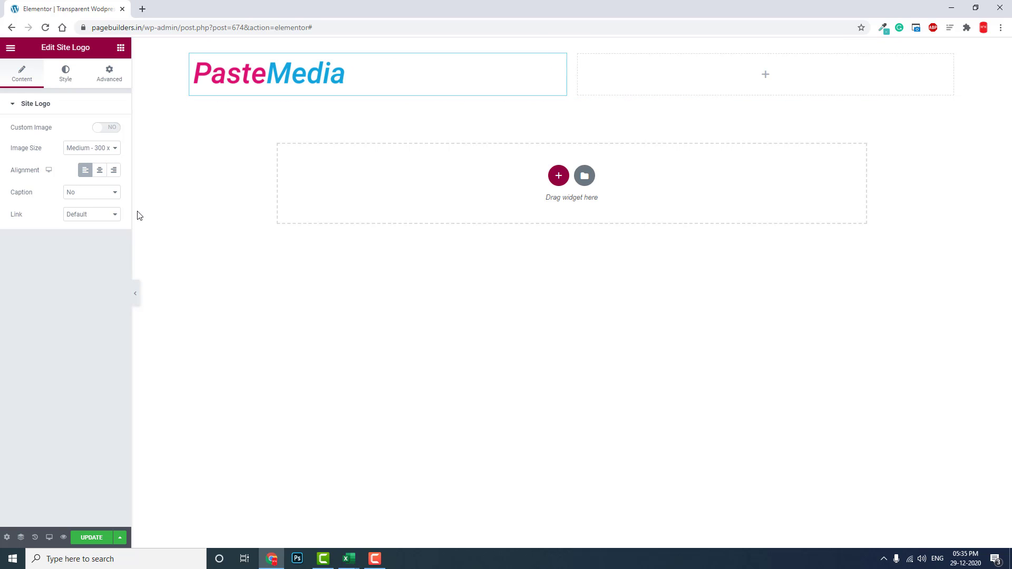
{"action": "left_click", "coordinate": [98, 150]}
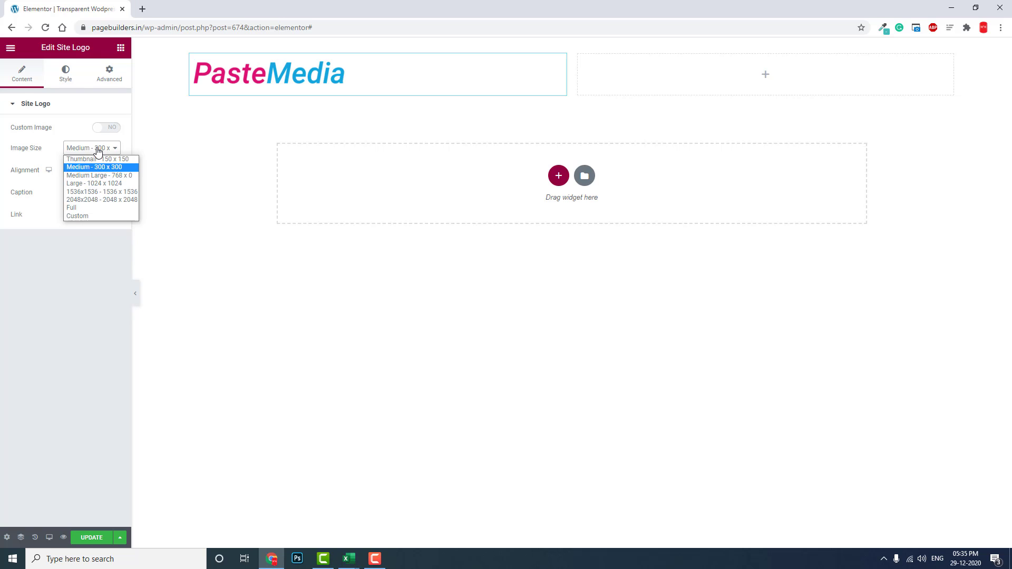
{"action": "left_click", "coordinate": [98, 150]}
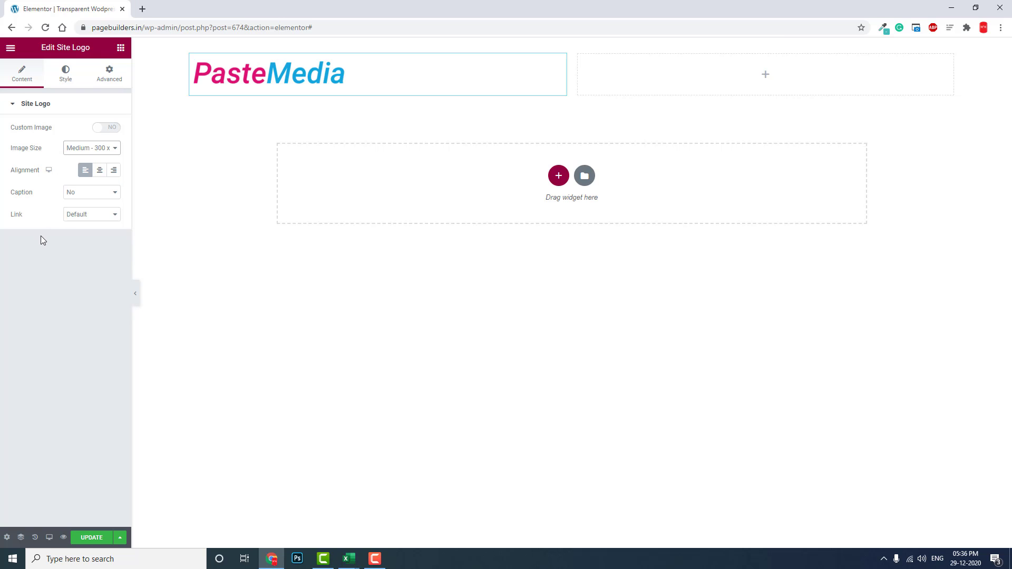
Add a Navigation Menu widget to the right column, keeping 'Menu' as its menu
{"action": "left_click", "coordinate": [120, 47]}
{"action": "type", "text": "nav"}
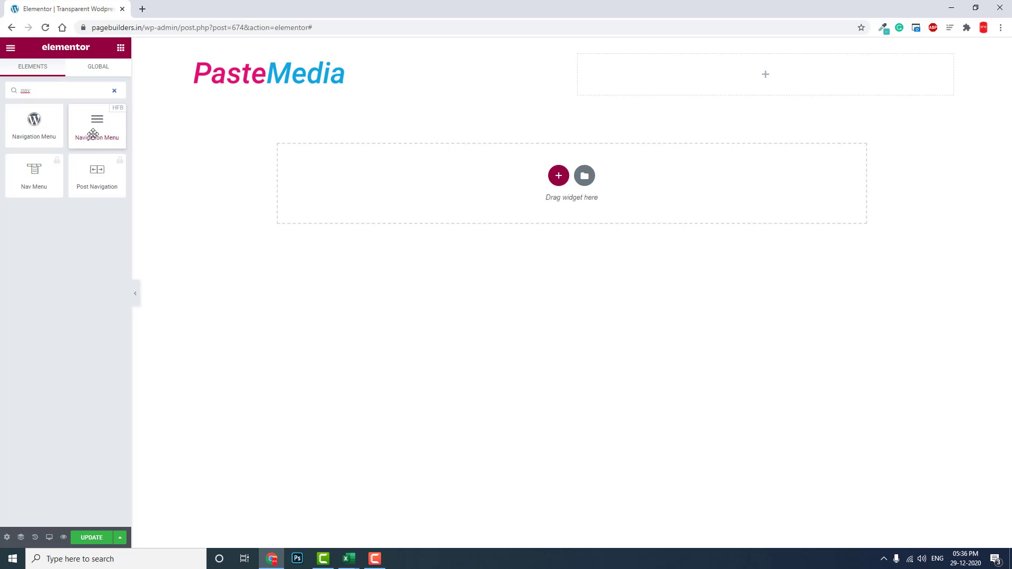
{"action": "left_click_drag", "start_coordinate": [93, 133], "coordinate": [818, 87]}
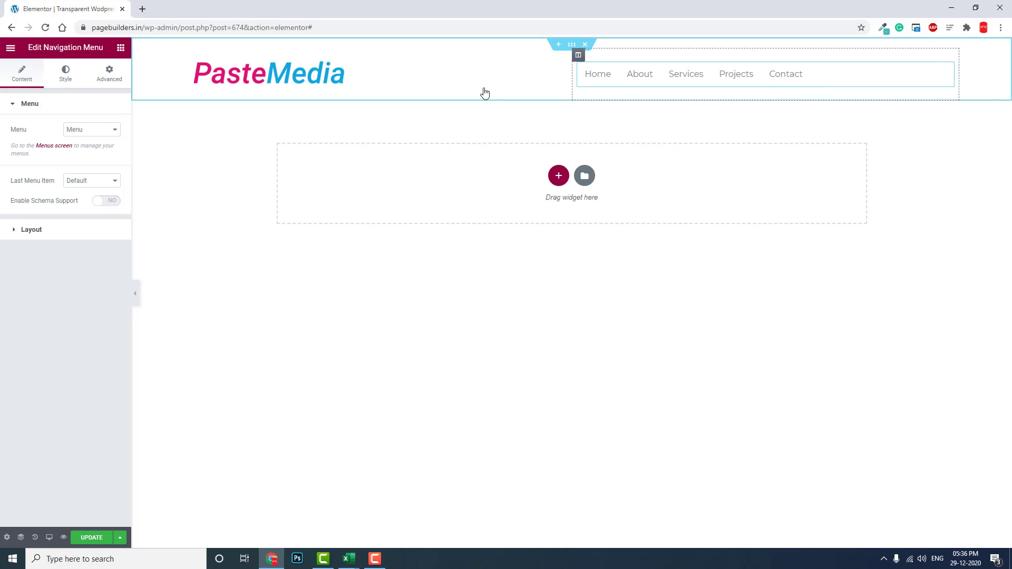
{"action": "left_click", "coordinate": [74, 130]}
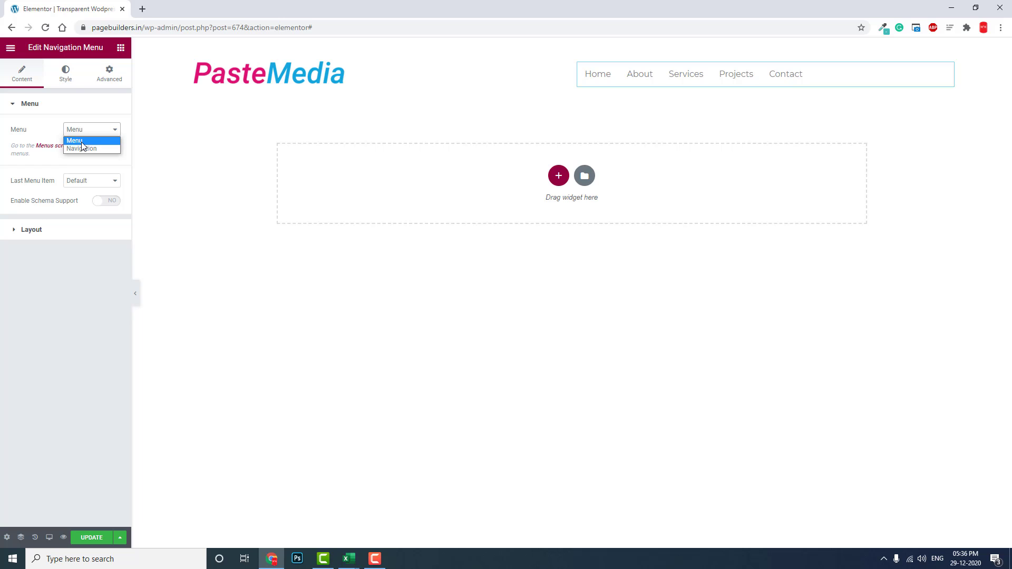
{"action": "left_click", "coordinate": [81, 141]}
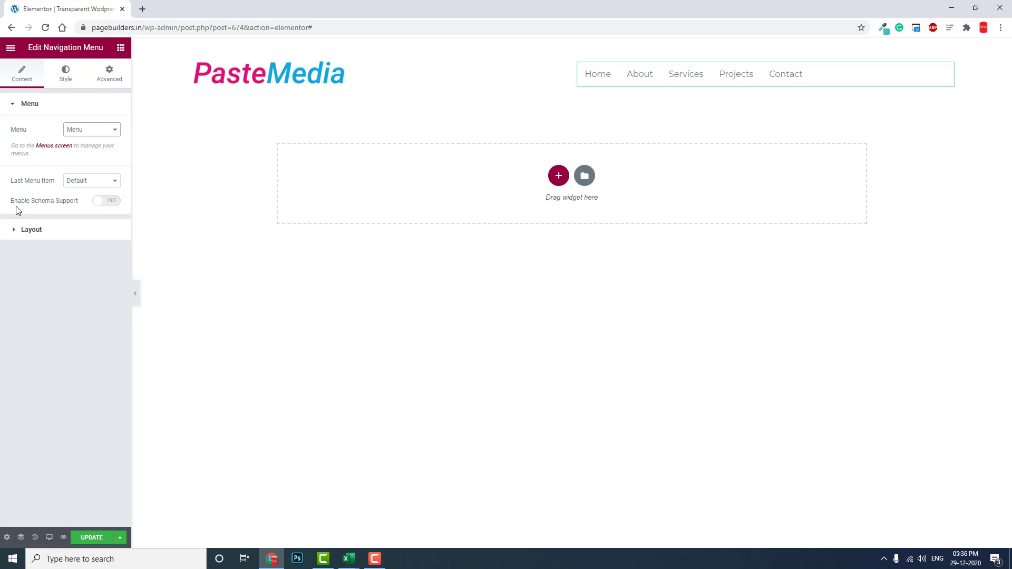
{"action": "left_click", "coordinate": [78, 132]}
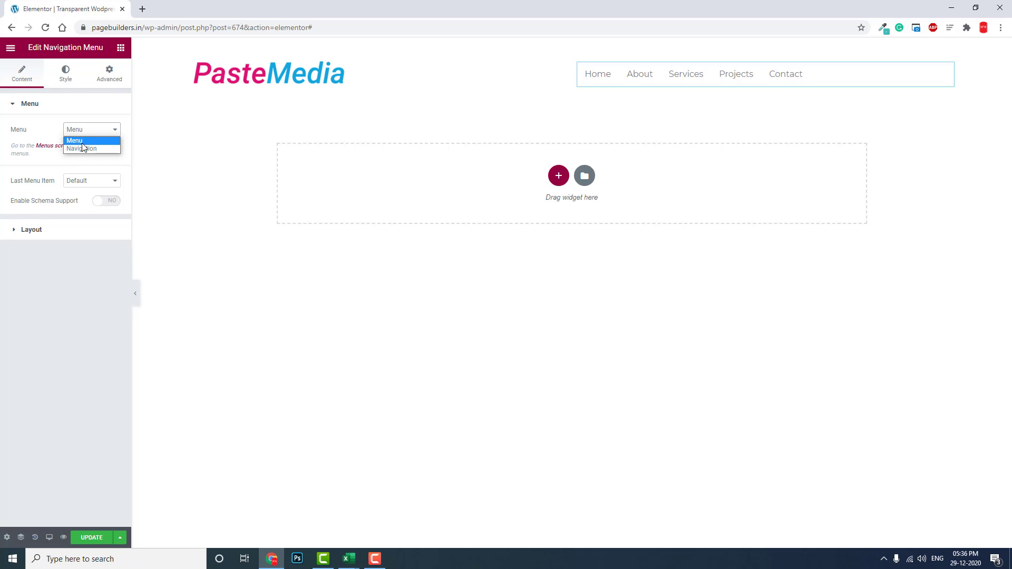
{"action": "left_click", "coordinate": [47, 162]}
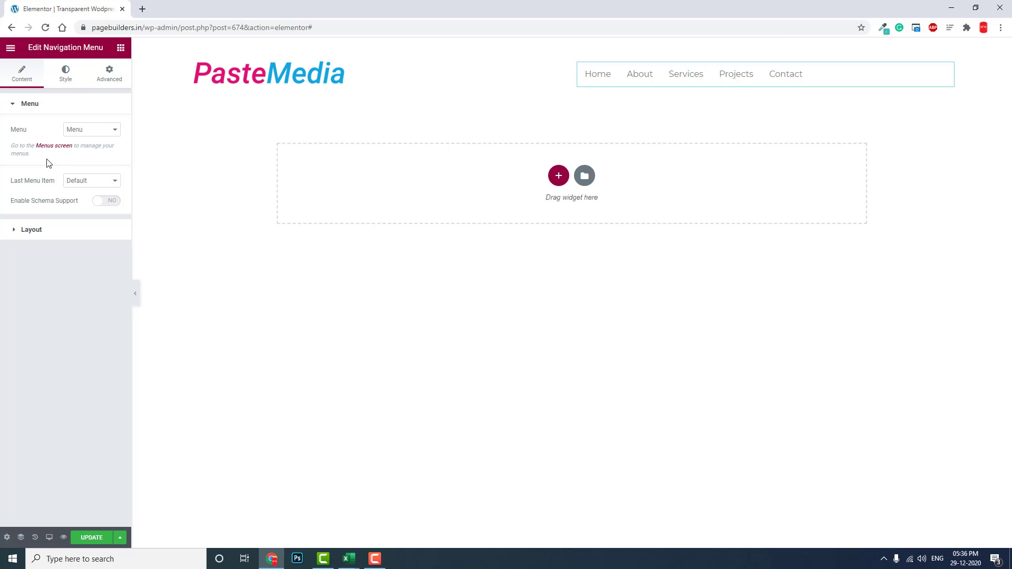
Set the menu Layout to Flyout, Flyout Orientation Right, and Hamburger Align Right
{"action": "left_click", "coordinate": [53, 231]}
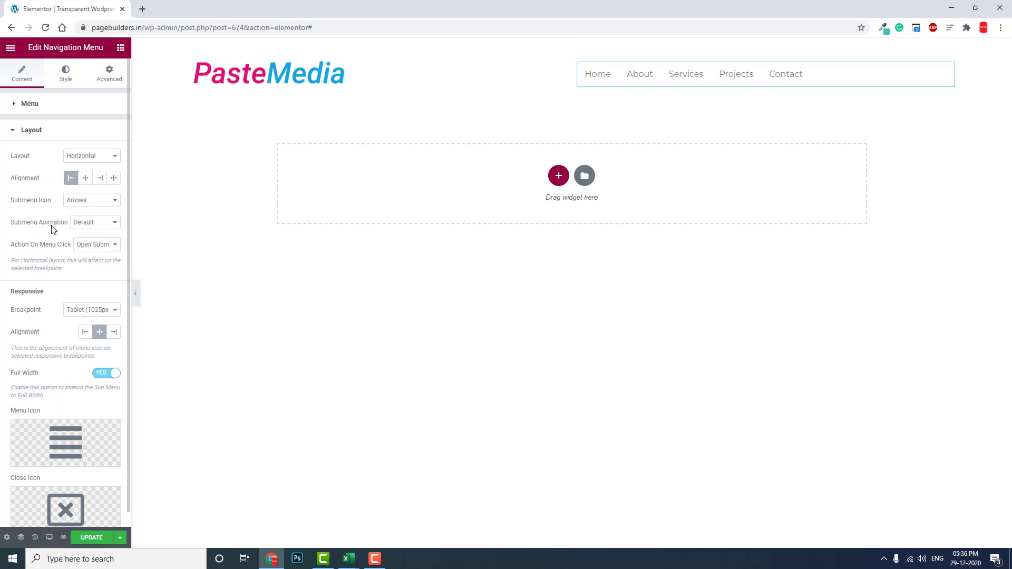
{"action": "left_click", "coordinate": [95, 157]}
{"action": "left_click", "coordinate": [90, 192]}
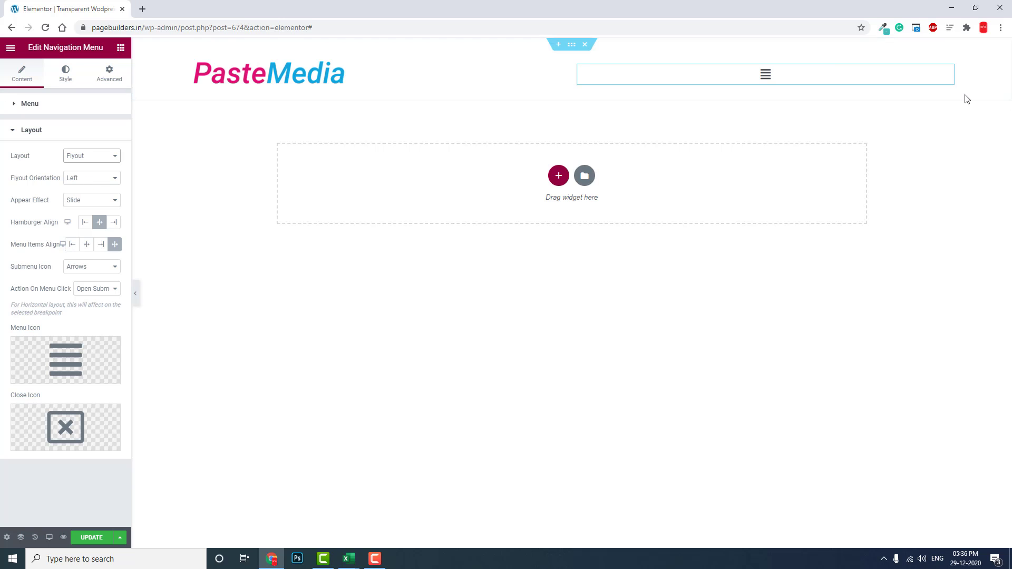
{"action": "left_click", "coordinate": [112, 175]}
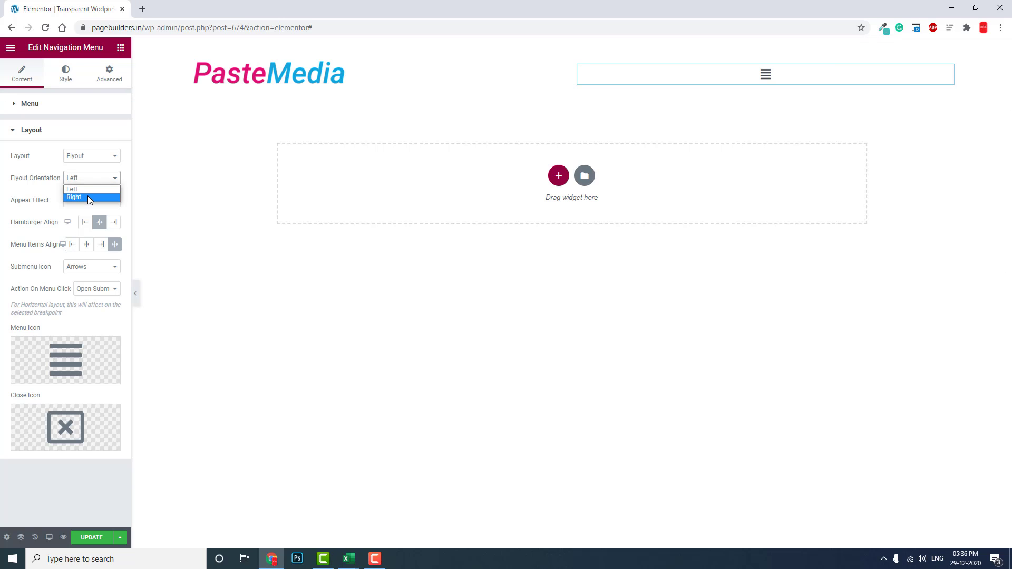
{"action": "left_click", "coordinate": [87, 195]}
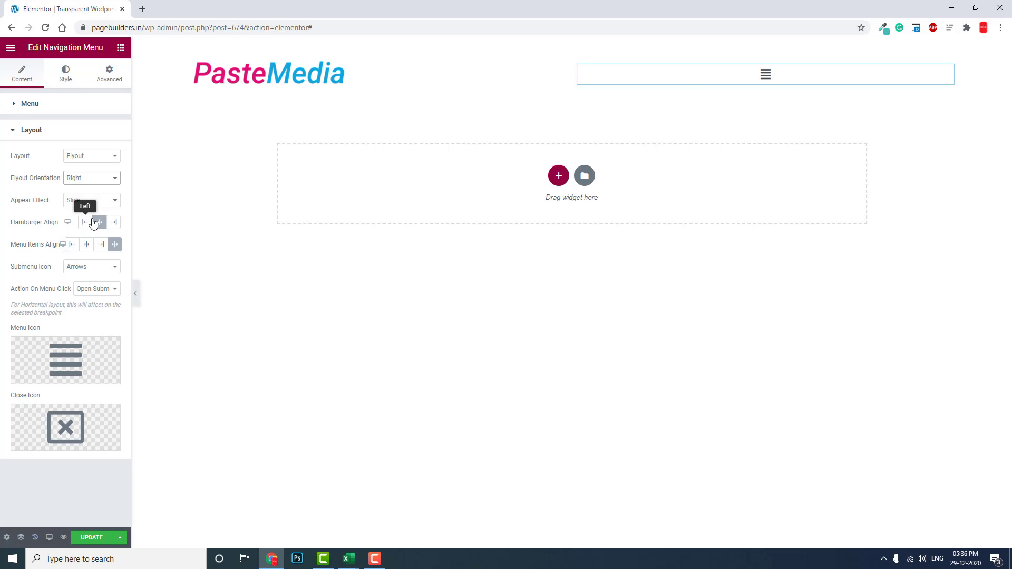
{"action": "left_click", "coordinate": [116, 223]}
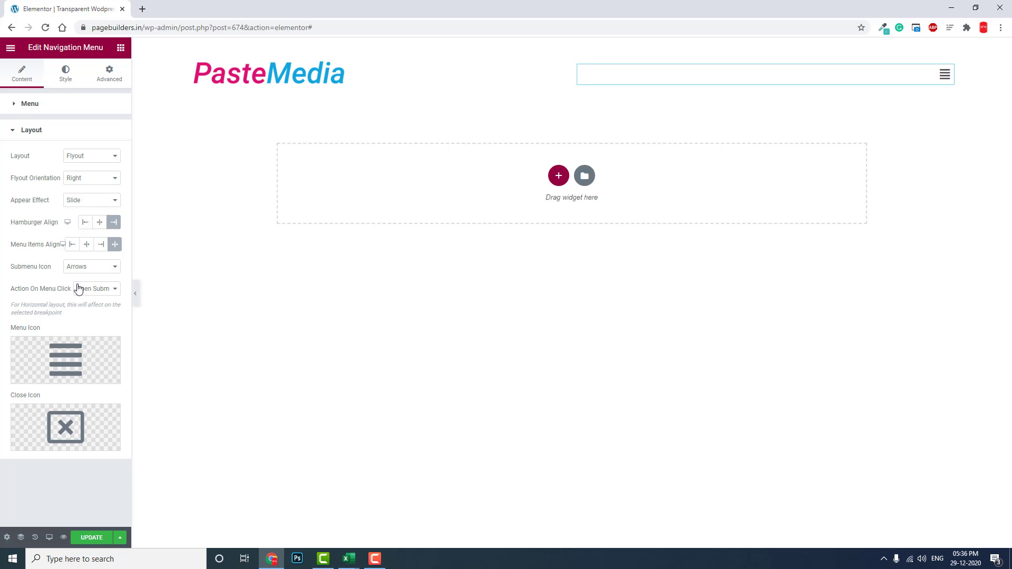
Align the flyout's menu items right and use the Align Right icon as the hamburger
{"action": "left_click", "coordinate": [102, 245]}
{"action": "mouse_move", "coordinate": [62, 365]}
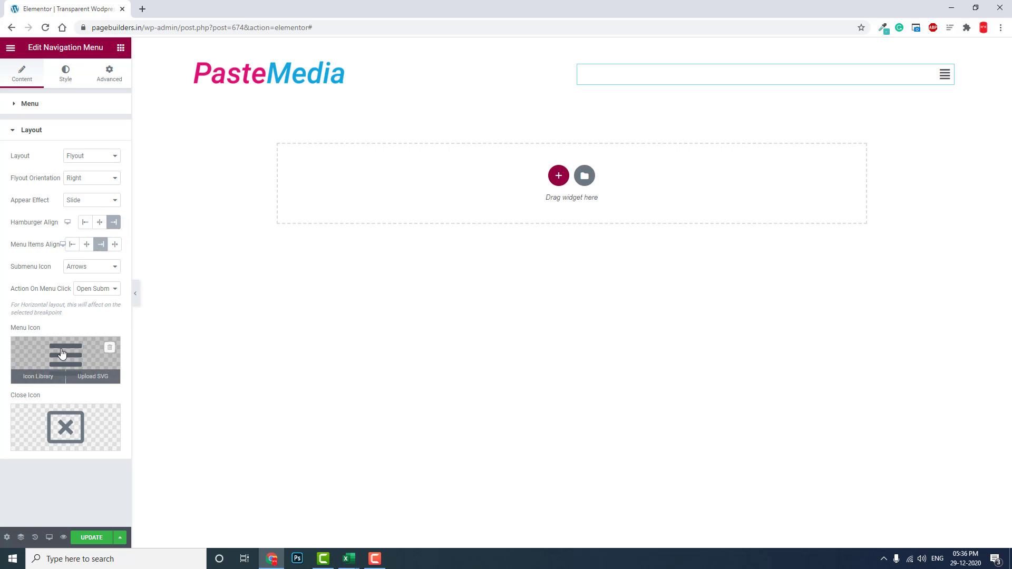
{"action": "left_click", "coordinate": [57, 363]}
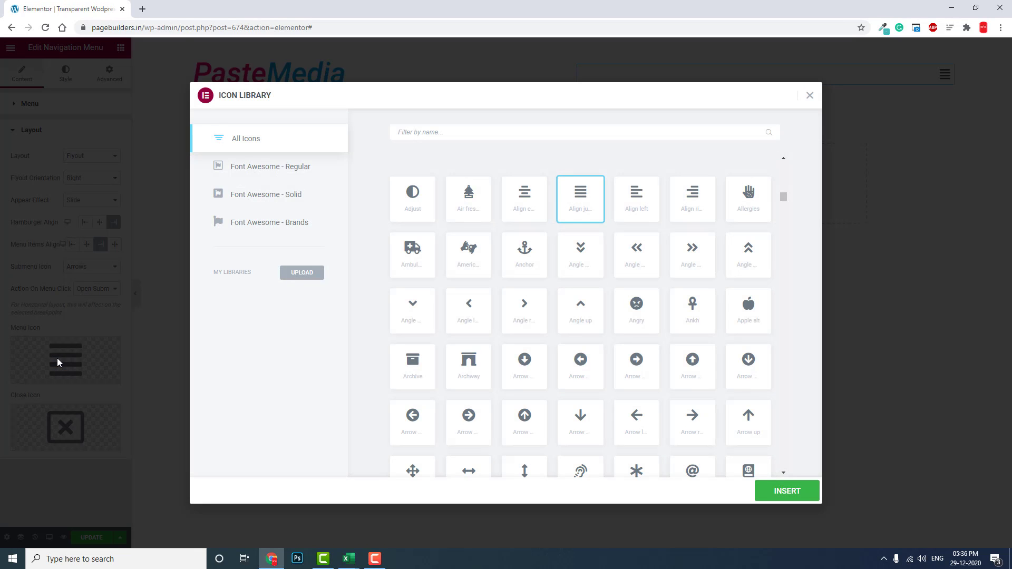
{"action": "left_click", "coordinate": [692, 195]}
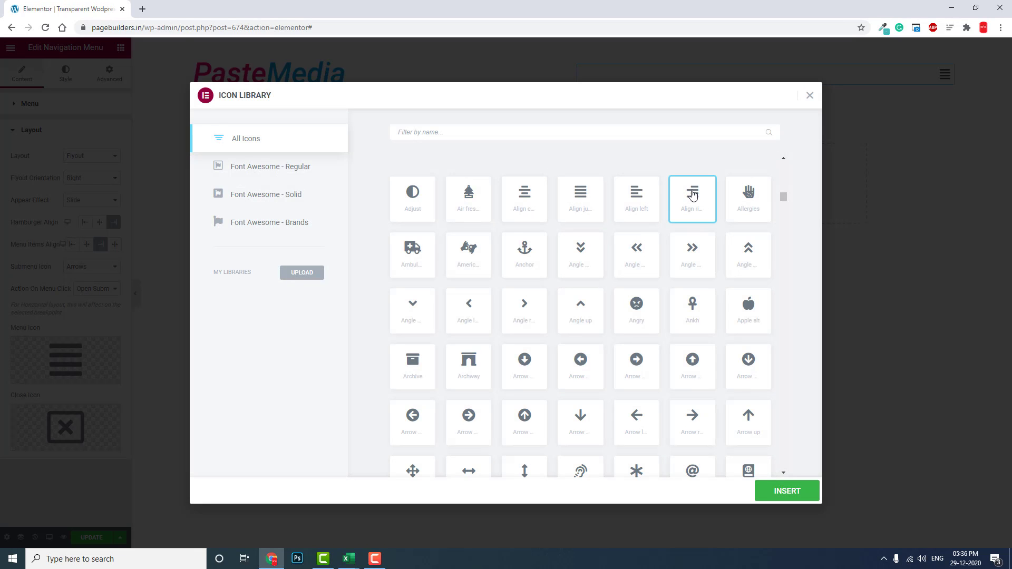
{"action": "left_click", "coordinate": [783, 490]}
{"action": "mouse_move", "coordinate": [16, 372]}
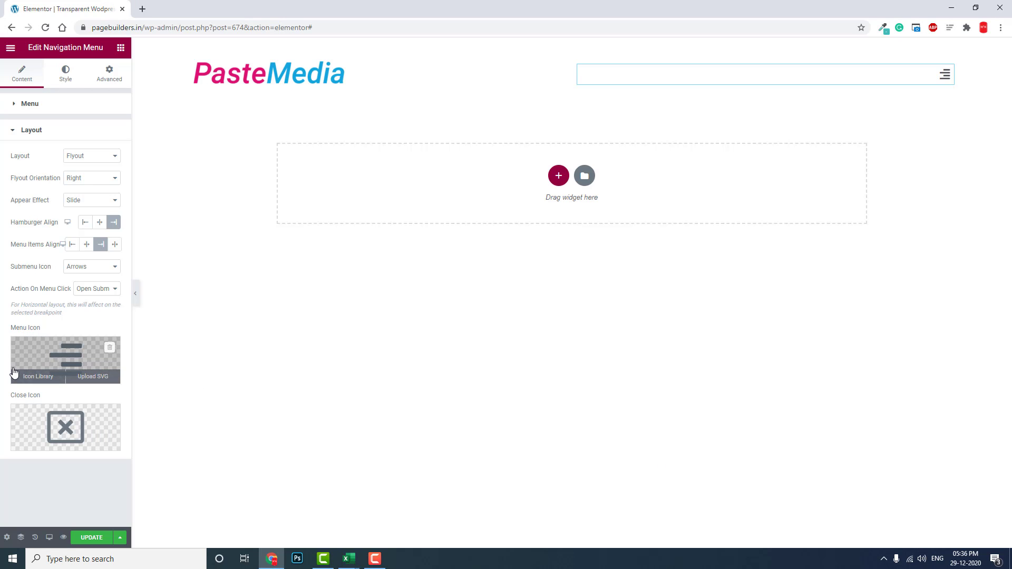
Make the hamburger and close icon colours white (#FFFFFF), then save the header with UPDATE
{"action": "left_click", "coordinate": [66, 76]}
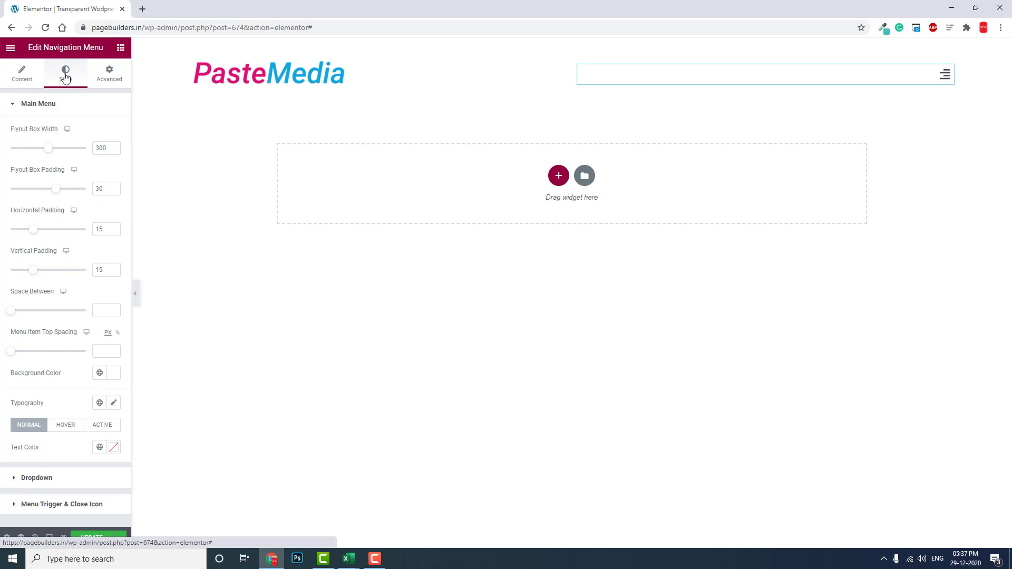
{"action": "left_click", "coordinate": [46, 501]}
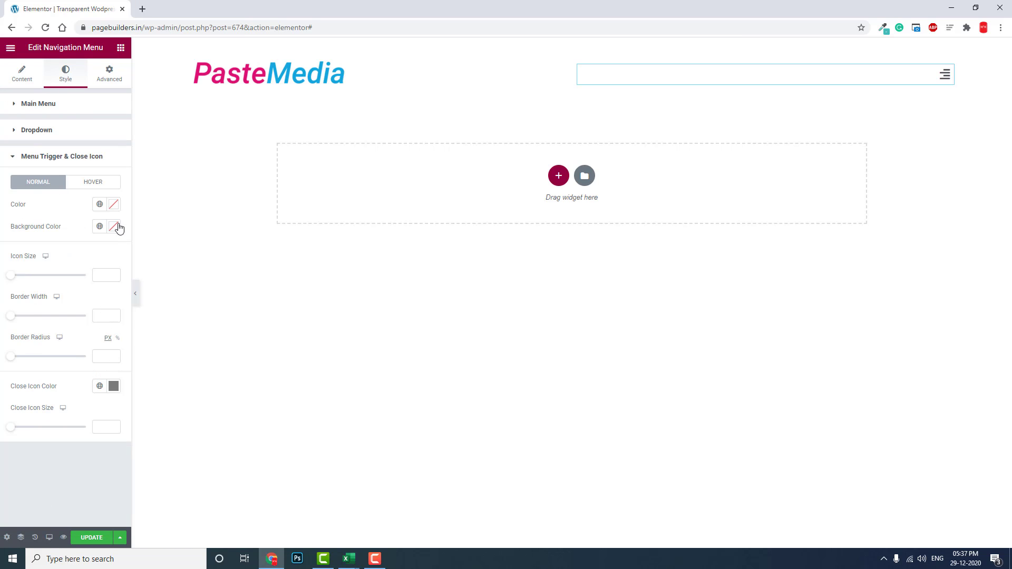
{"action": "left_click", "coordinate": [112, 207]}
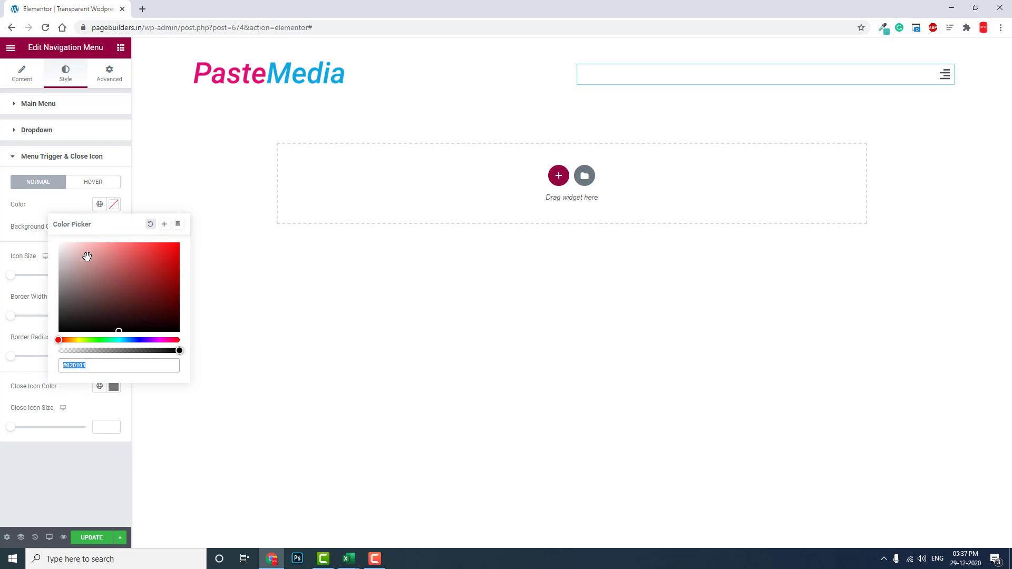
{"action": "type", "text": "#FFFFFF"}
{"action": "left_click", "coordinate": [84, 453]}
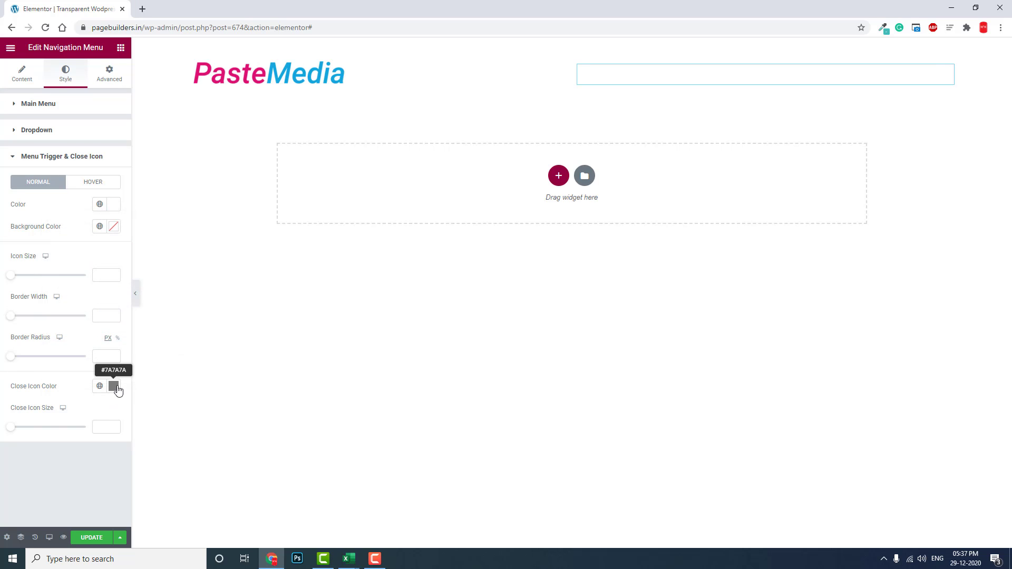
{"action": "left_click", "coordinate": [114, 386]}
{"action": "type", "text": "#FFFFFF"}
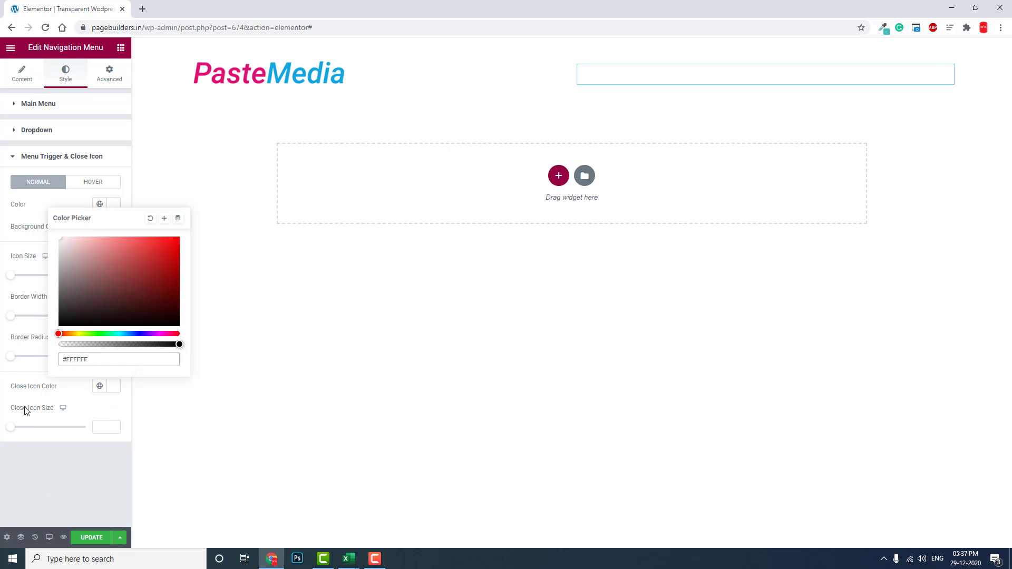
{"action": "left_click", "coordinate": [37, 479]}
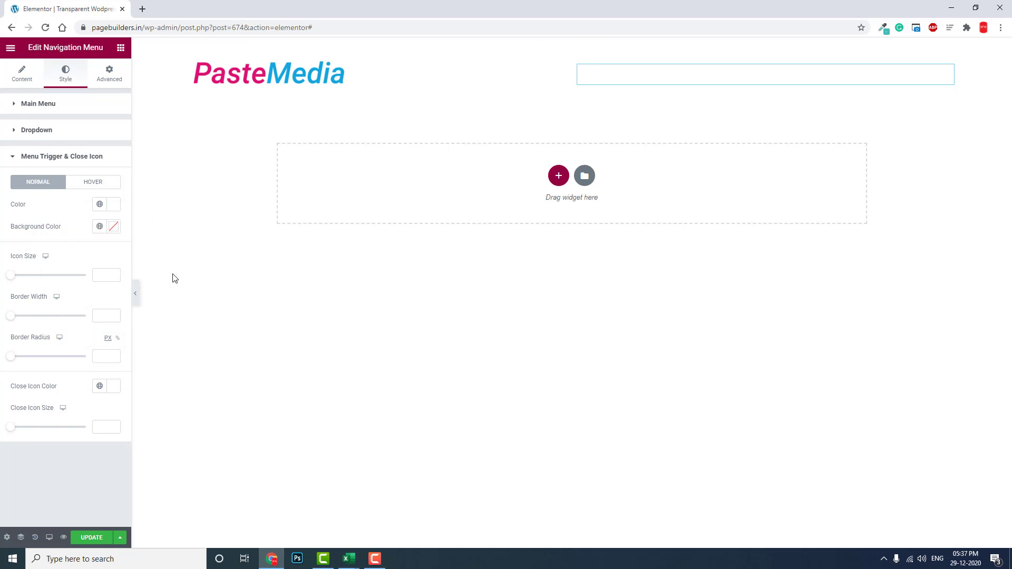
{"action": "left_click", "coordinate": [95, 538]}
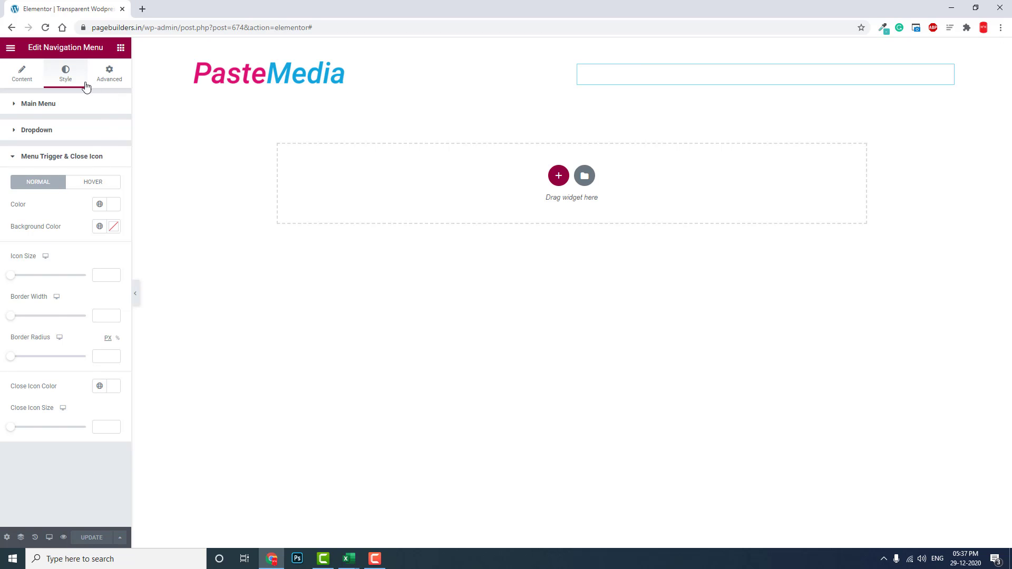
Open the live homepage from the editor's main menu and check the header above the hero
{"action": "left_click", "coordinate": [10, 47]}
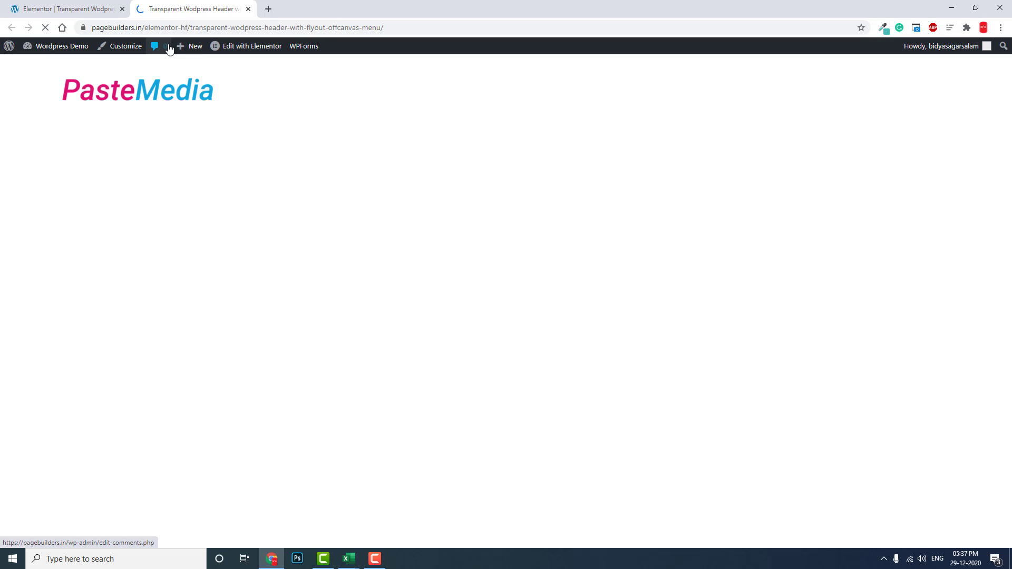
{"action": "left_click", "coordinate": [165, 91]}
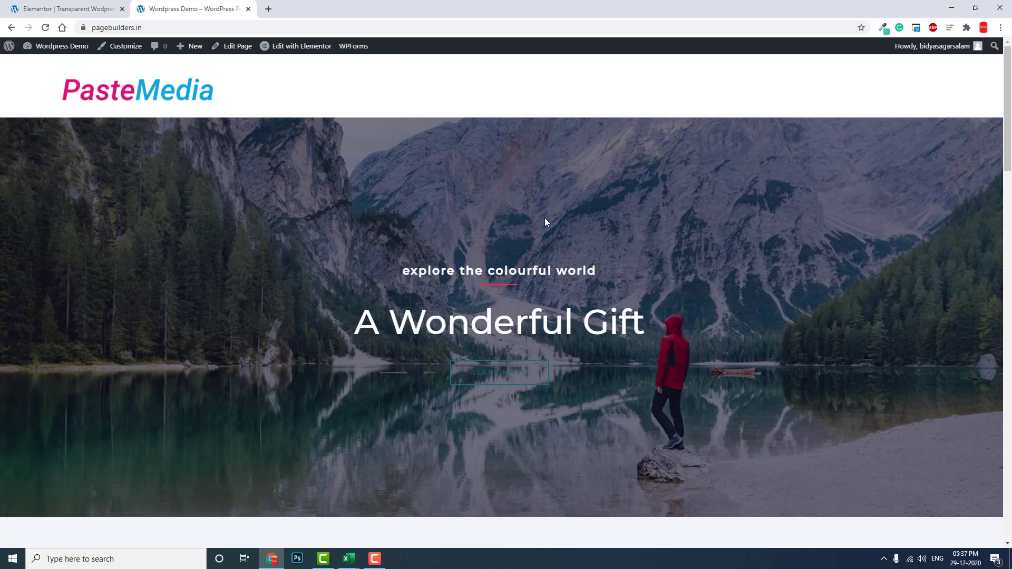
{"action": "scroll", "coordinate": [548, 232], "scroll_direction": "down", "scroll_amount": 2}
{"action": "scroll", "coordinate": [568, 245], "scroll_direction": "up", "scroll_amount": 2}
Unlink the header section's margins and set Top 0 and Bottom -100 px
{"action": "left_click", "coordinate": [98, 7]}
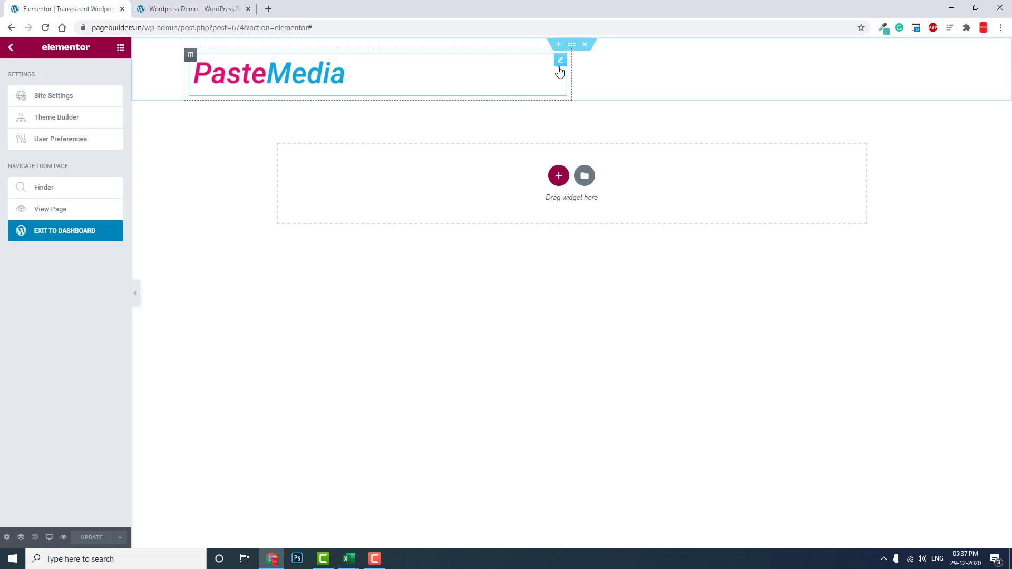
{"action": "left_click", "coordinate": [148, 91]}
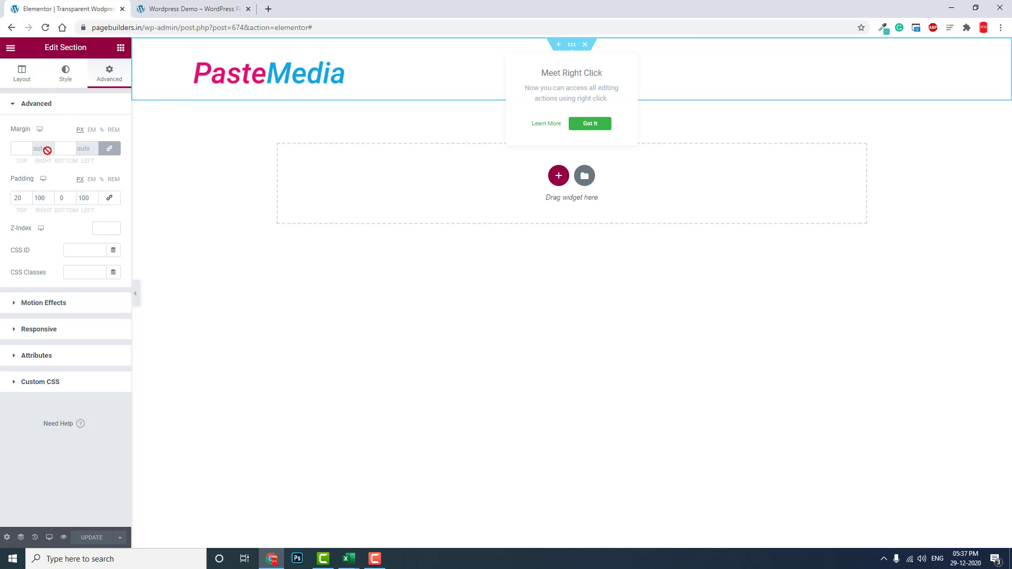
{"action": "left_click", "coordinate": [109, 148]}
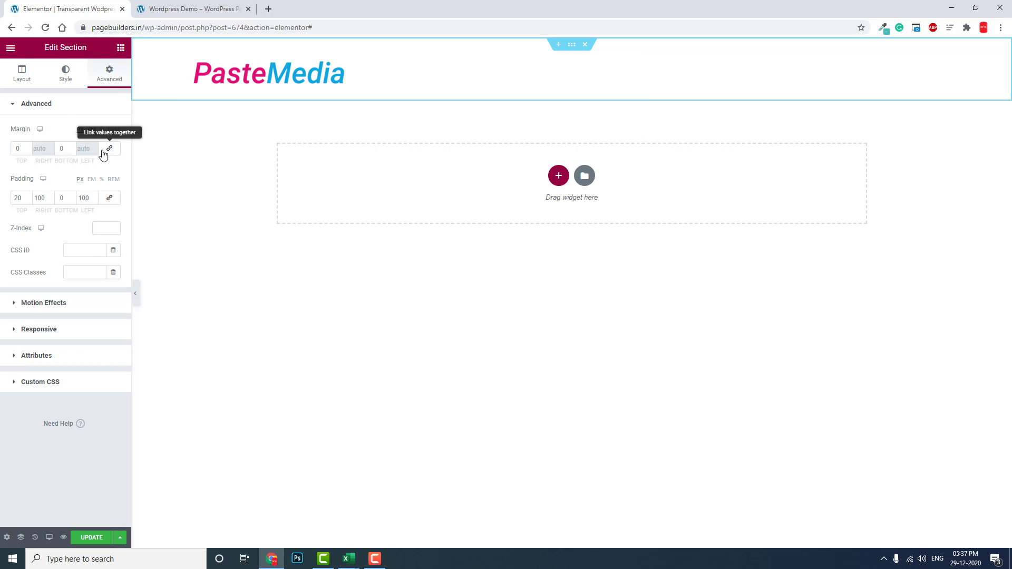
{"action": "left_click", "coordinate": [72, 151]}
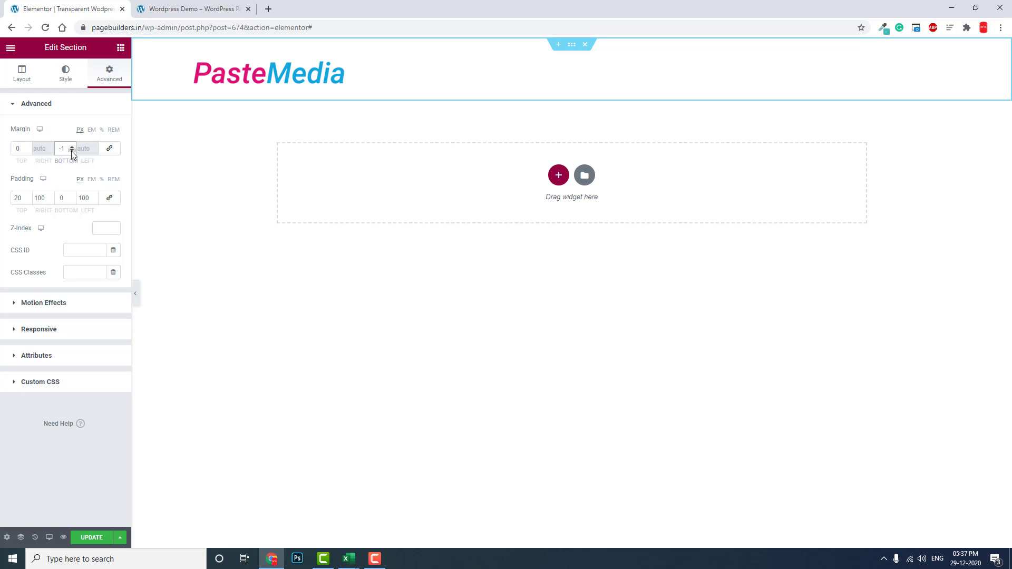
{"action": "type", "text": "00"}
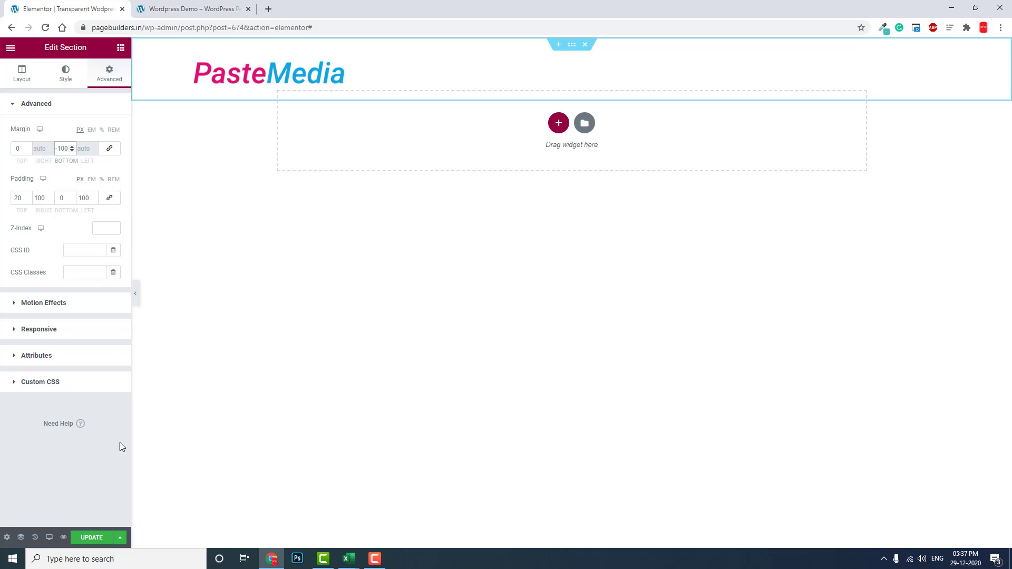
Save the negative bottom margin and reload the live homepage to check it
{"action": "left_click", "coordinate": [93, 538]}
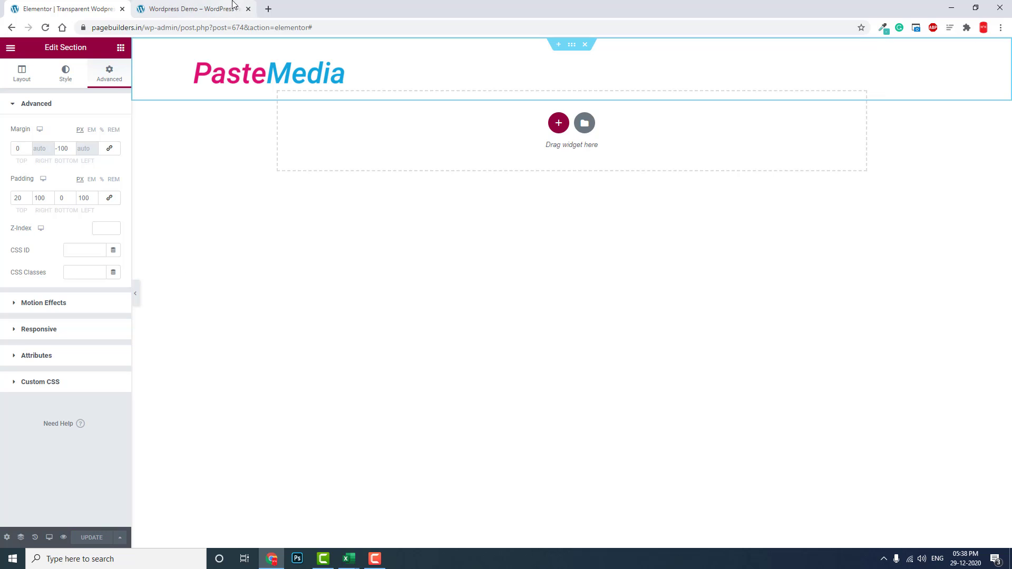
{"action": "left_click", "coordinate": [232, 8]}
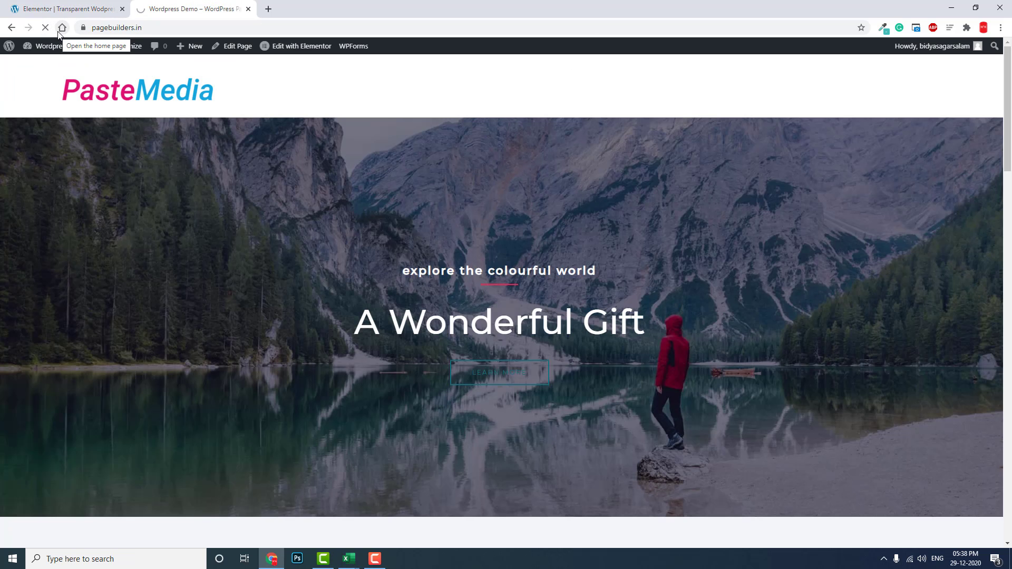
{"action": "left_click", "coordinate": [46, 28]}
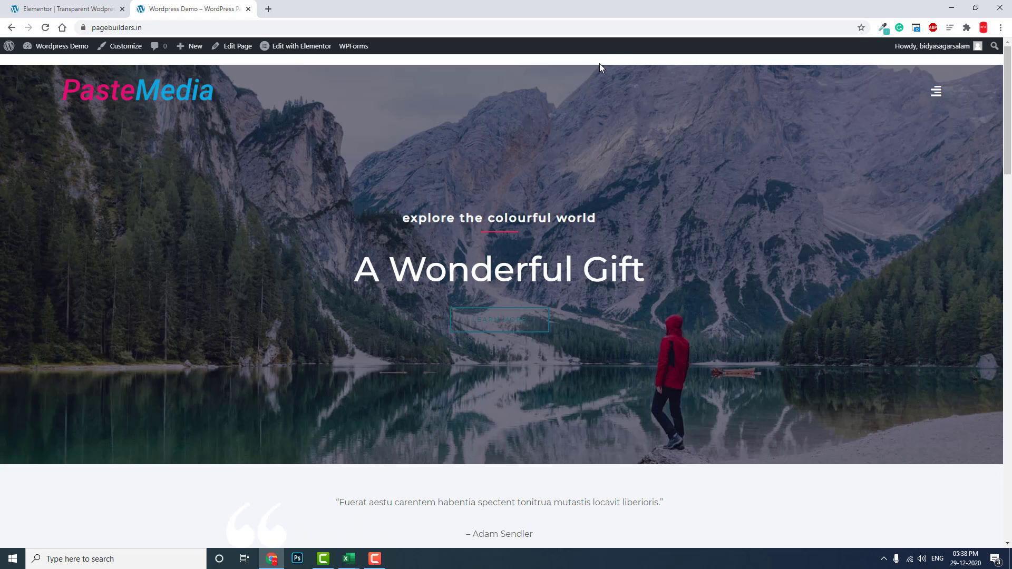
Change the header section's top padding from 20 to 0 and save
{"action": "left_click", "coordinate": [95, 7]}
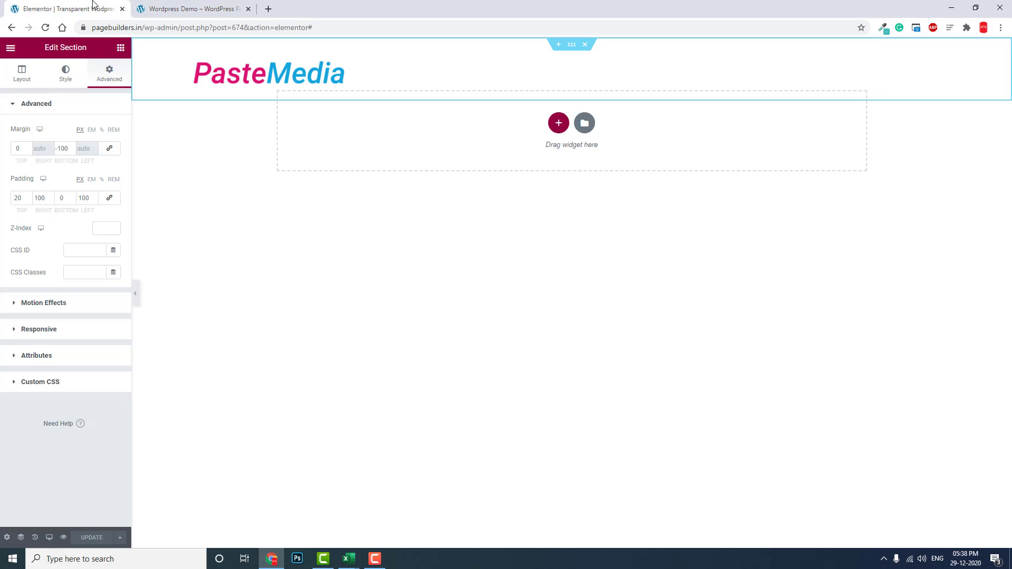
{"action": "double_click", "coordinate": [23, 198]}
{"action": "type", "text": "0"}
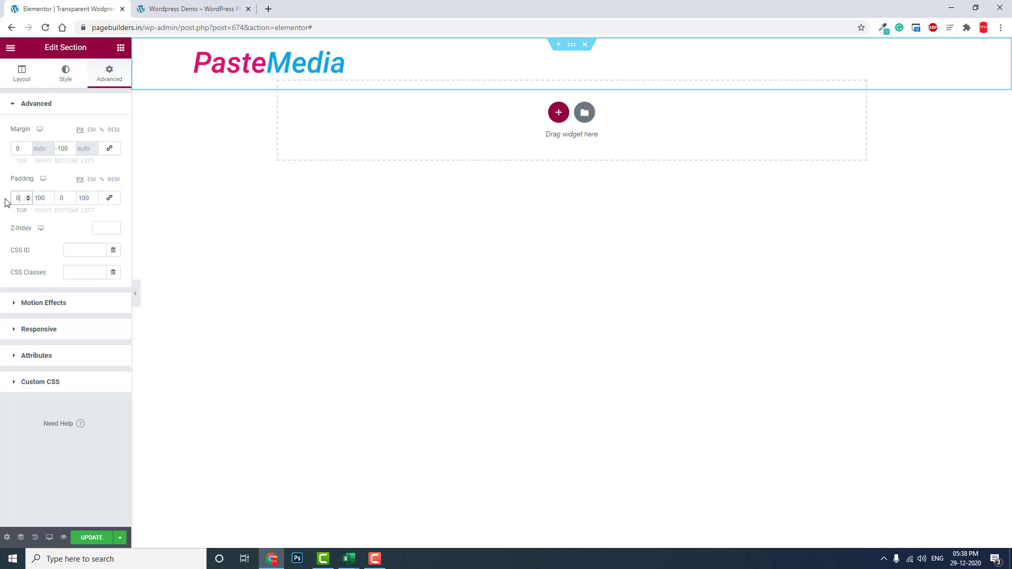
{"action": "left_click", "coordinate": [91, 539]}
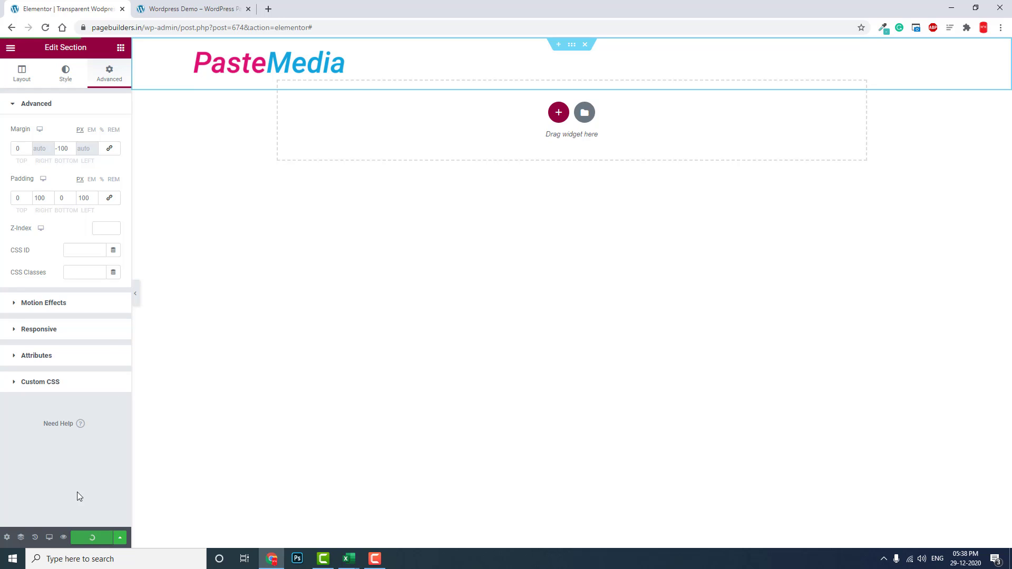
Reload the live homepage, then open and close the right-side hamburger flyout menu
{"action": "left_click", "coordinate": [184, 8]}
{"action": "left_click", "coordinate": [46, 28]}
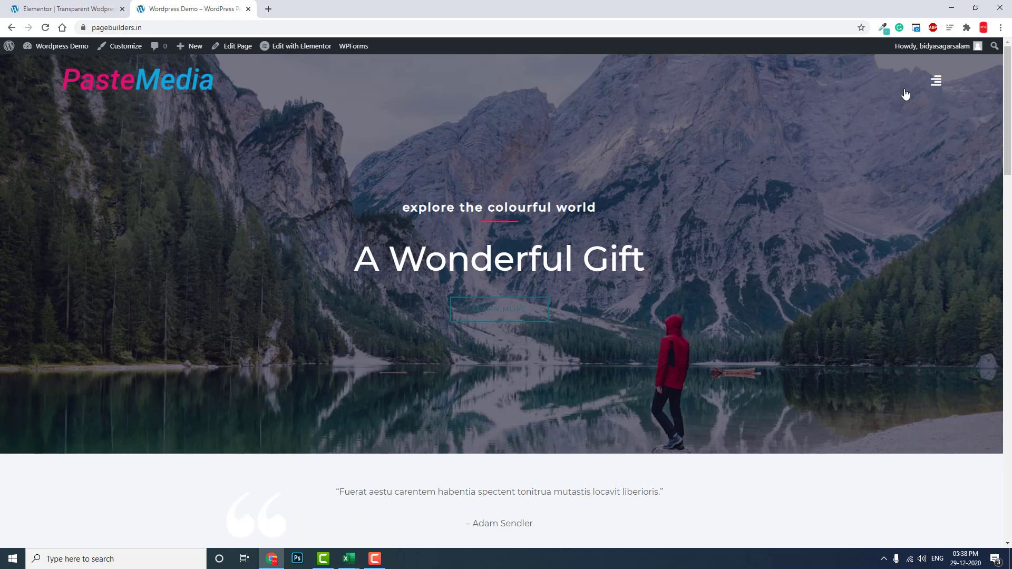
{"action": "left_click", "coordinate": [940, 87]}
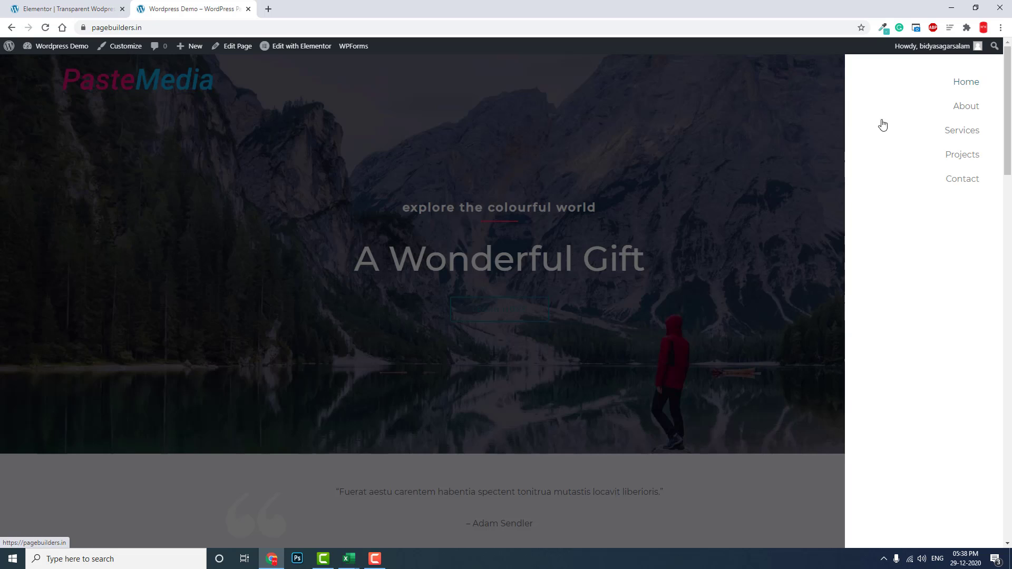
{"action": "left_click", "coordinate": [693, 181]}
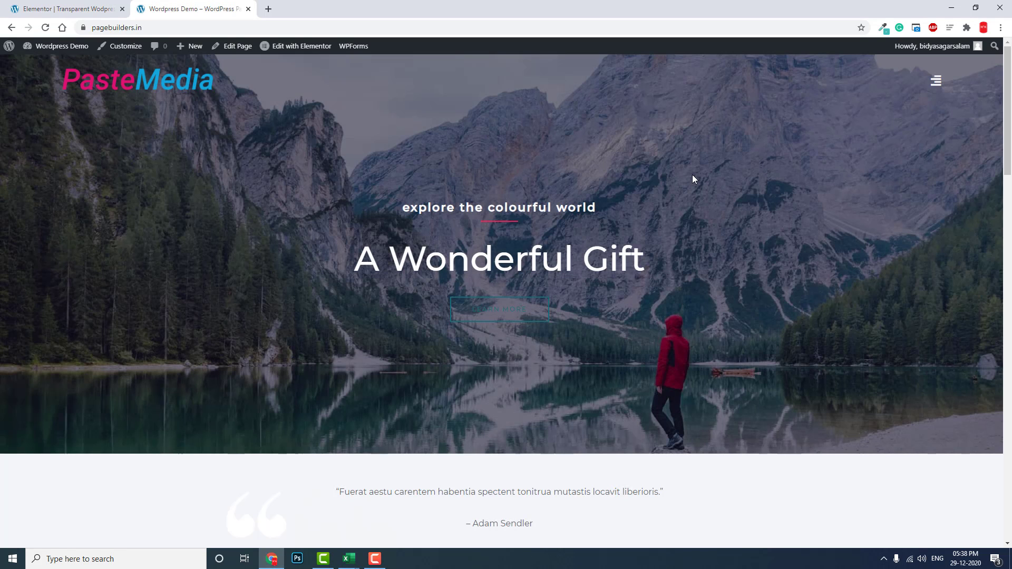